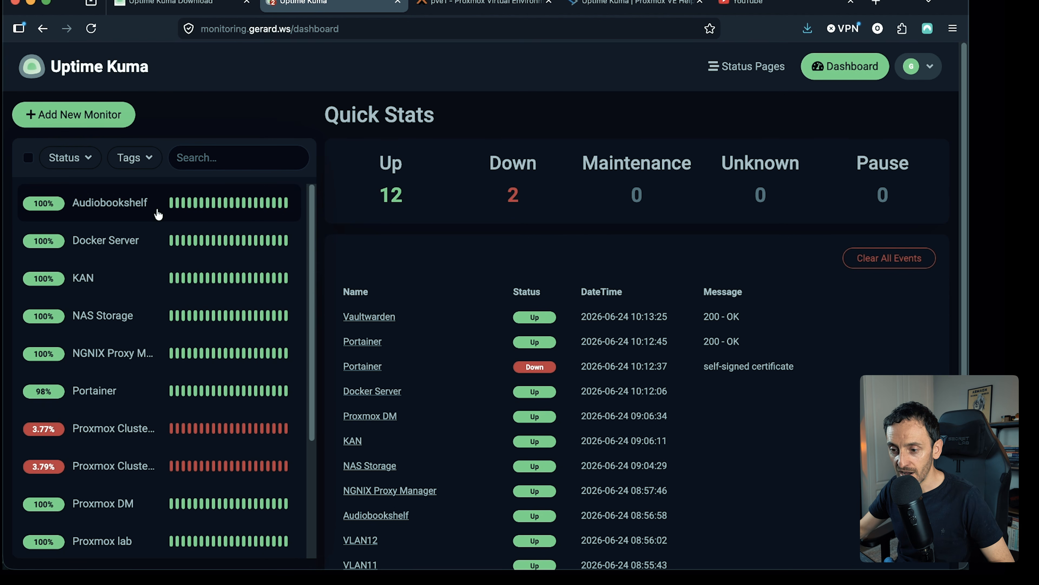
- Look through the dashboard's monitor list and the recent up and down events
scroll(162, 242, down, 1)
scroll(176, 312, down, 3)
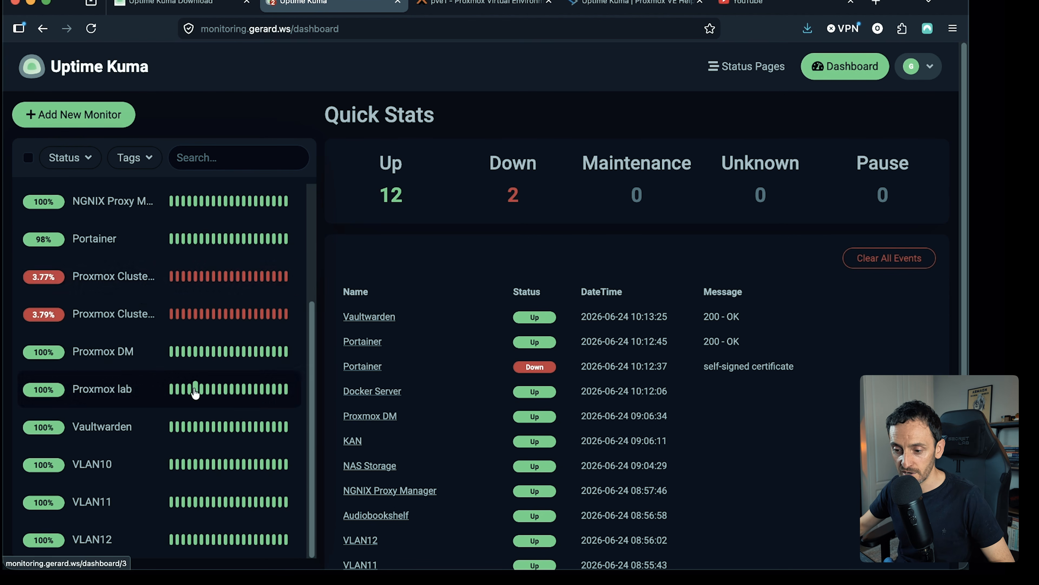
scroll(182, 360, down, 2)
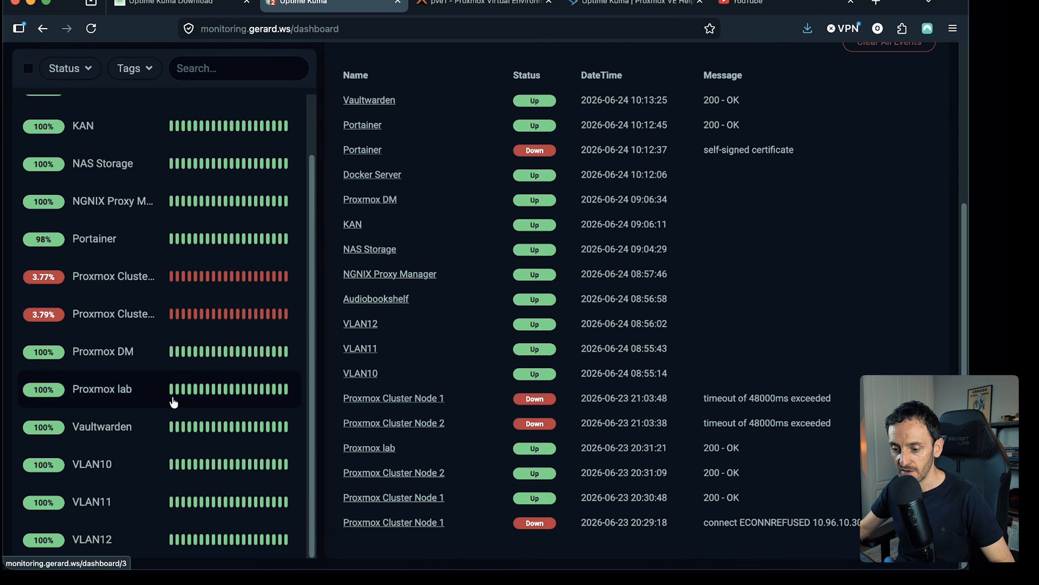
scroll(182, 462, up, 2)
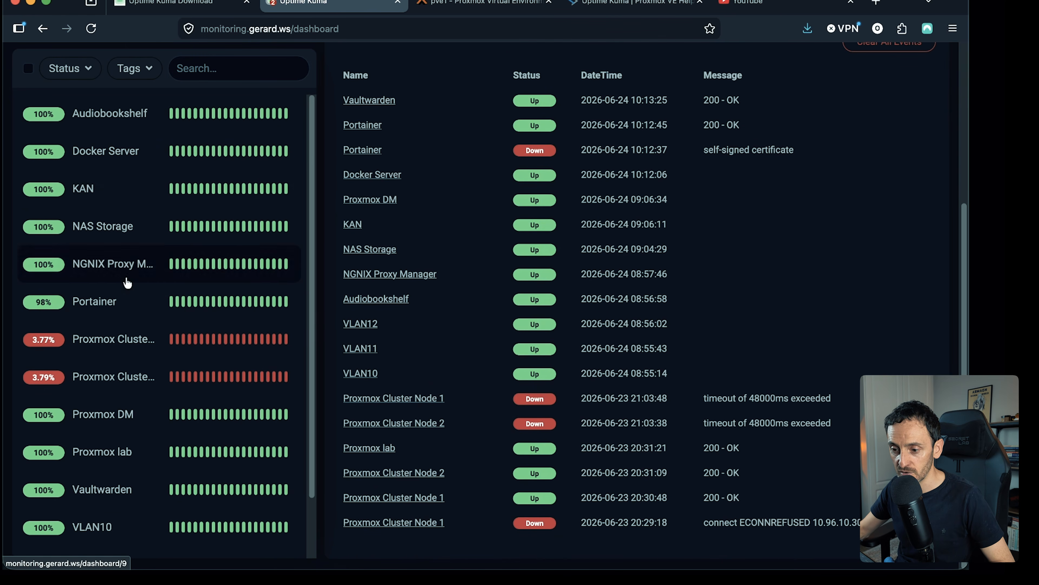
scroll(154, 236, up, 5)
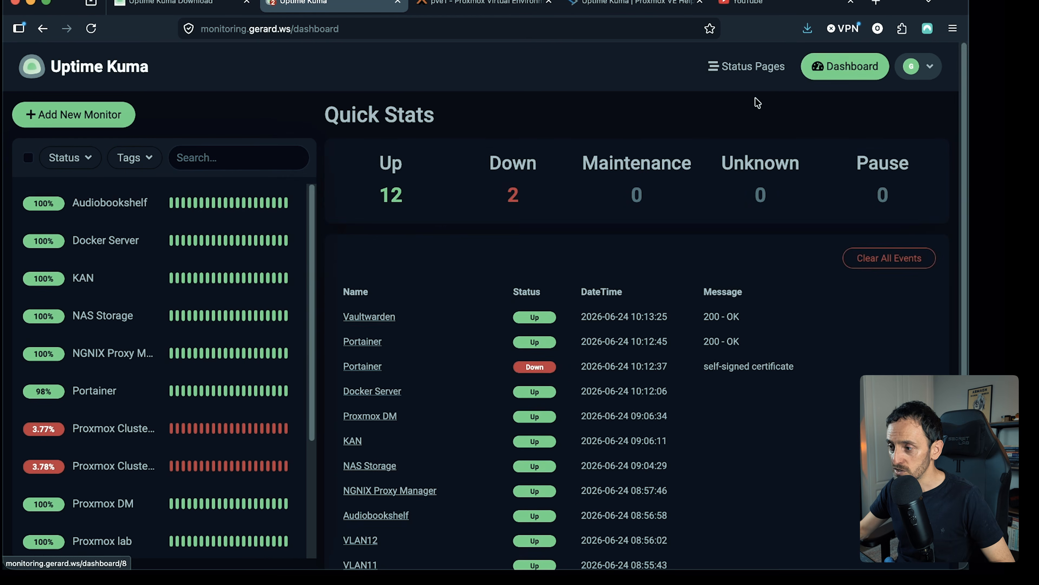
- Open the Home Monitoring status page and examine its Servers, Networks and Infrastructure groups
click(740, 67)
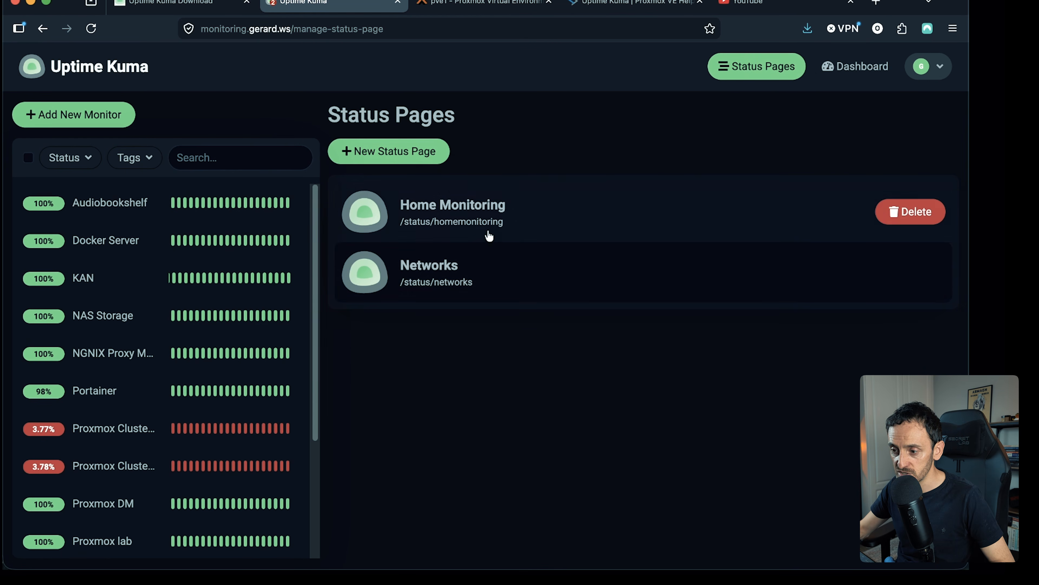
click(485, 241)
scroll(346, 253, down, 5)
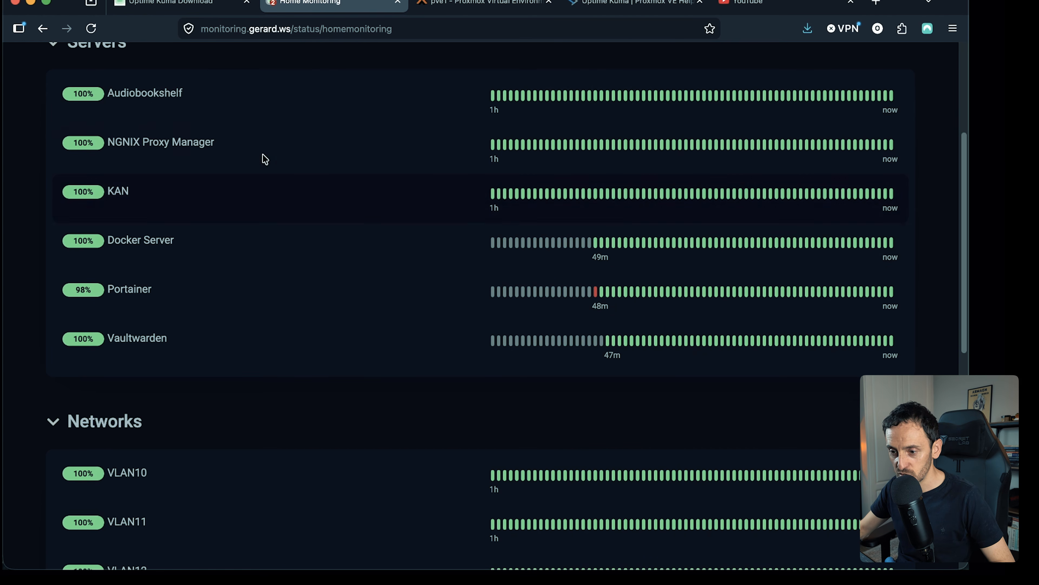
scroll(230, 283, down, 6)
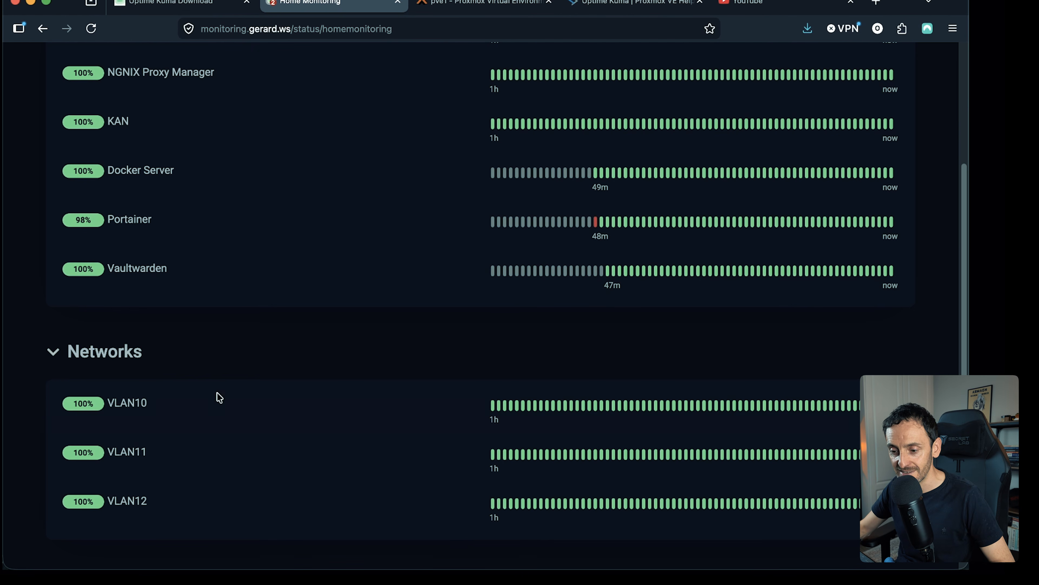
scroll(310, 373, down, 5)
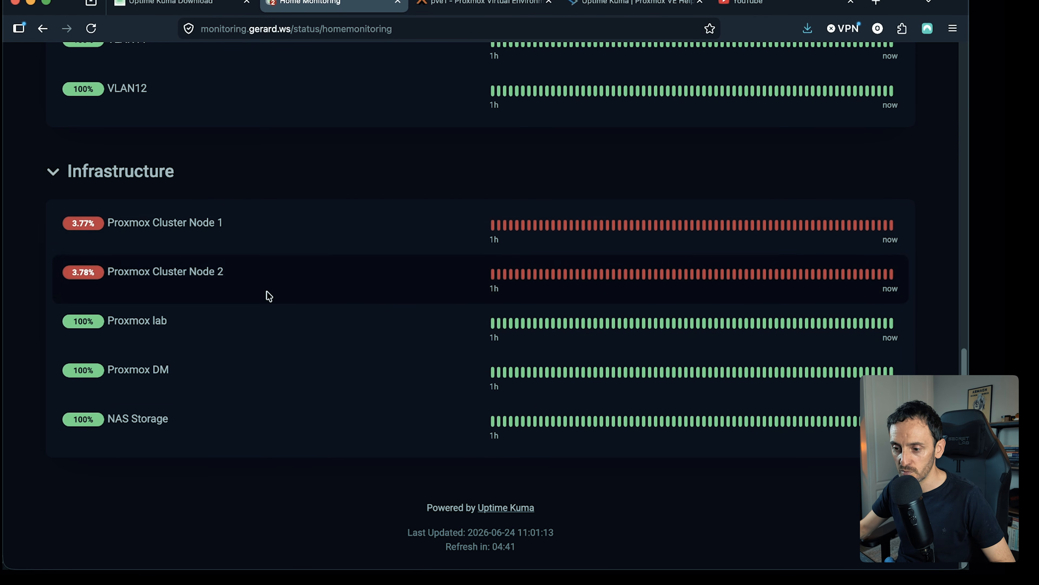
scroll(245, 279, up, 4)
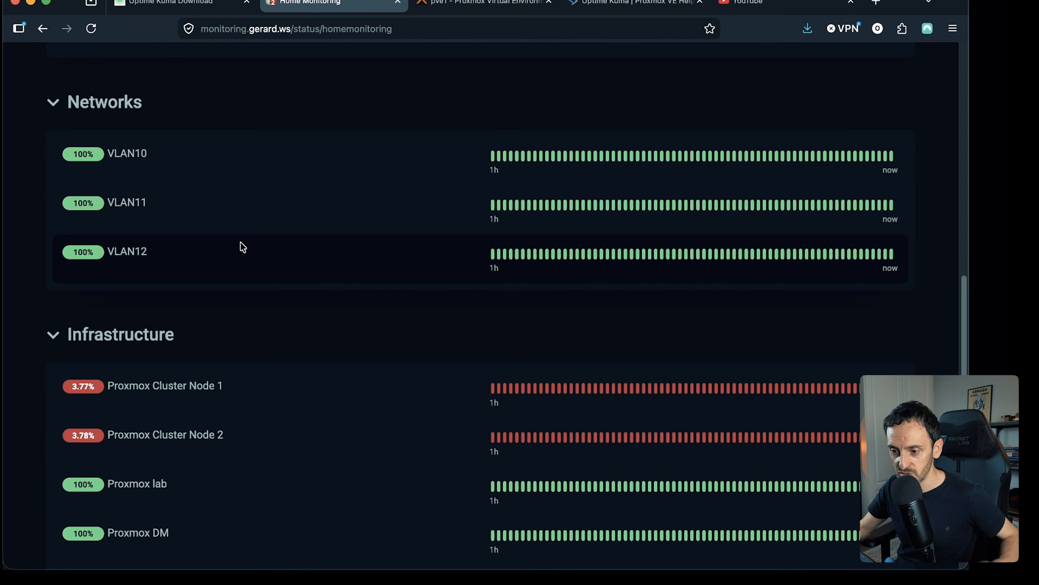
scroll(242, 244, up, 10)
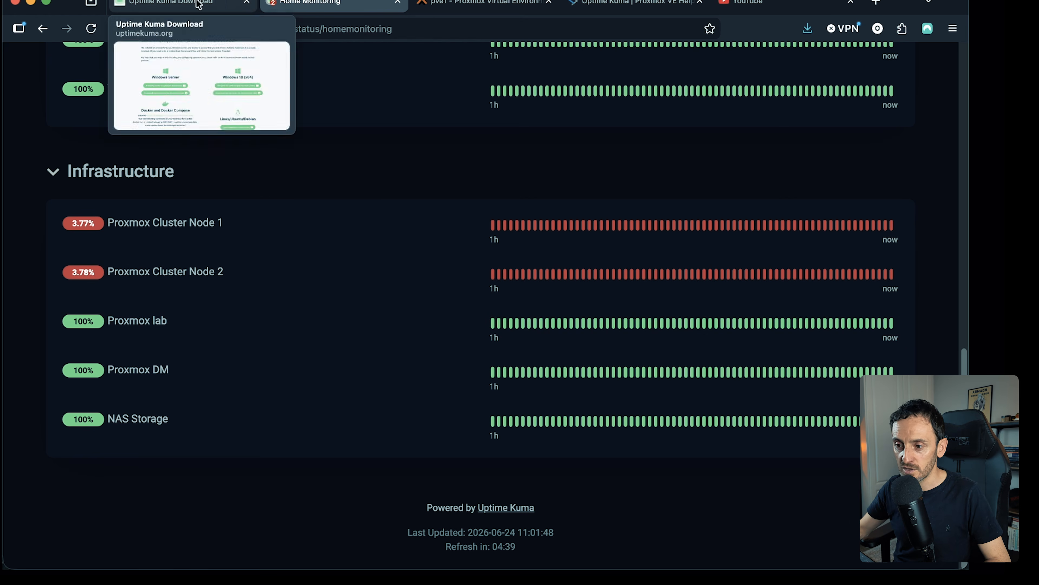
- Review the installation options for Windows, Docker and Linux on the Uptime Kuma download page
click(199, 4)
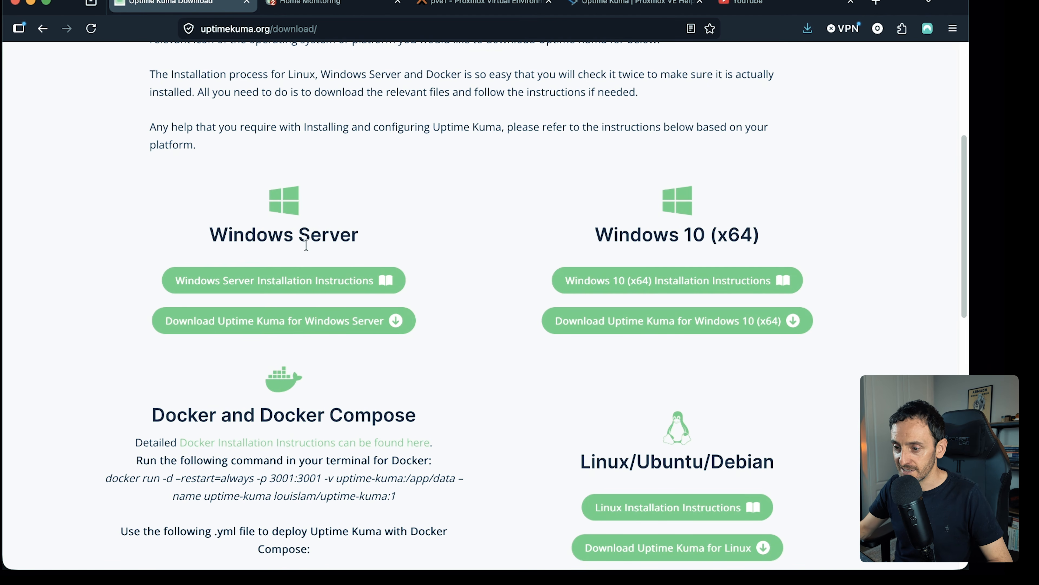
scroll(505, 174, up, 3)
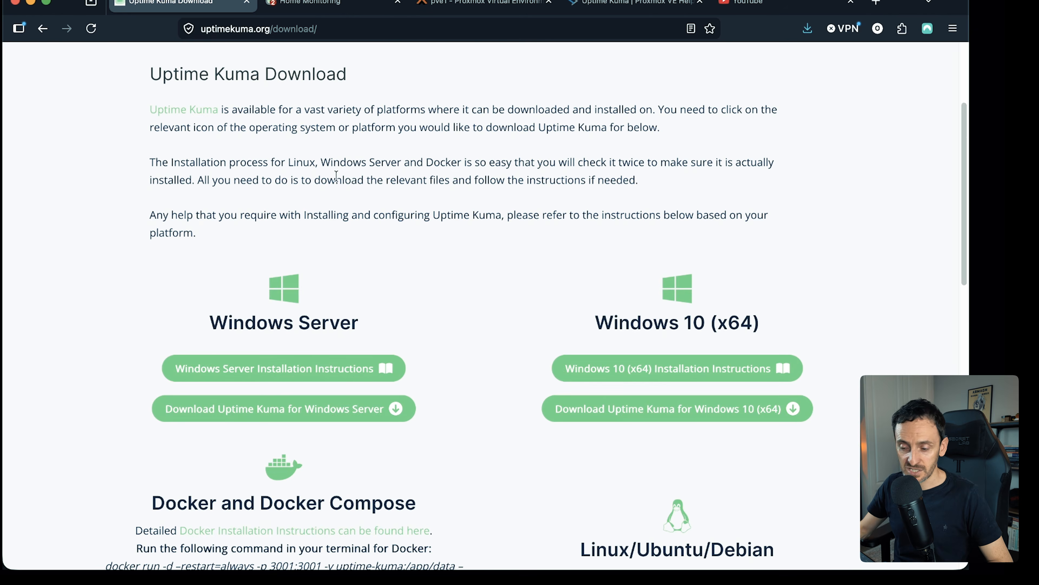
scroll(338, 180, down, 5)
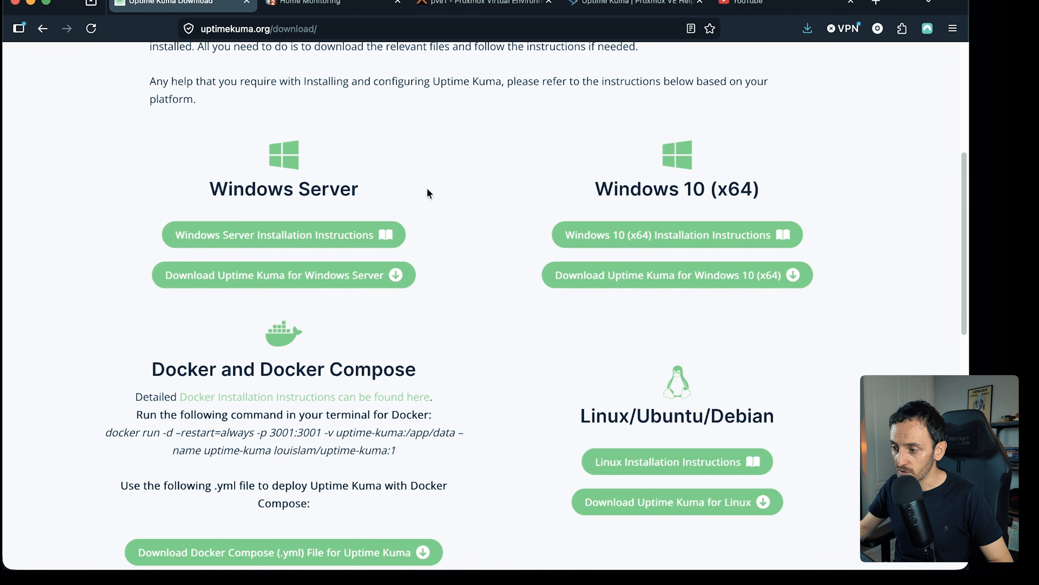
scroll(204, 174, down, 4)
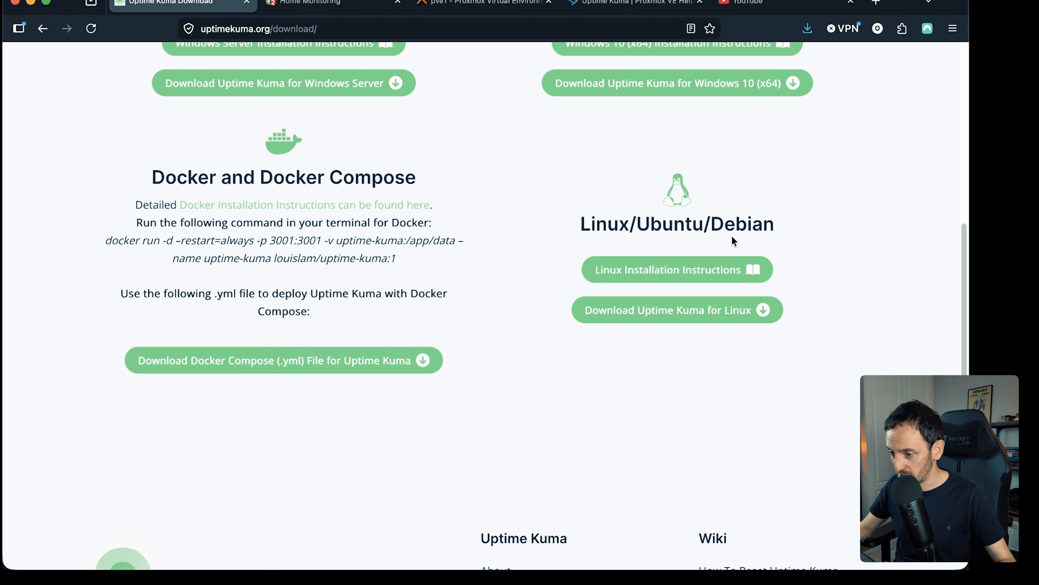
scroll(537, 213, down, 3)
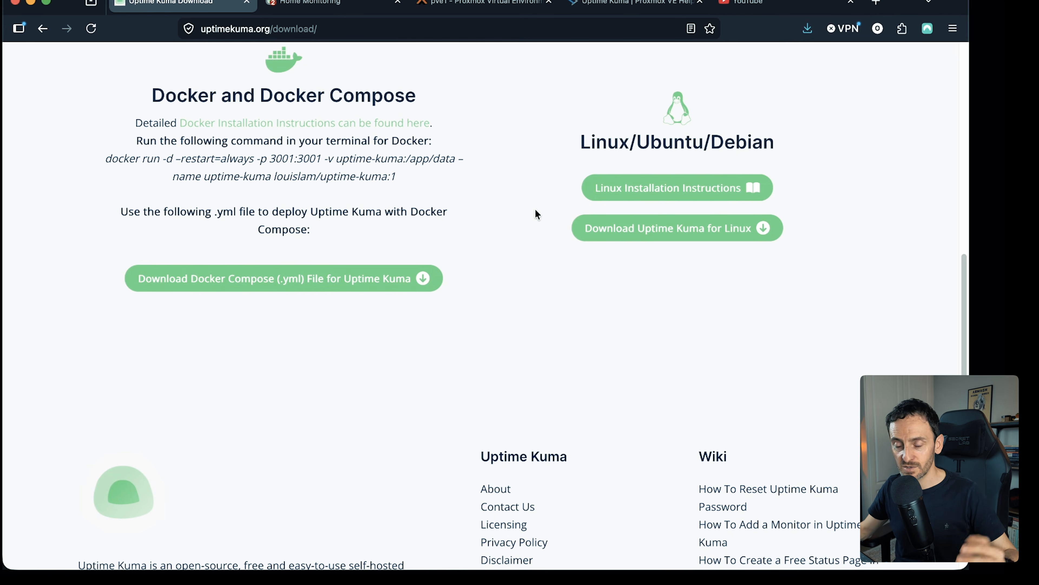
- Copy the default Uptime Kuma install command from the Proxmox VE Scripts page and run it in the pve1 node's shell
click(607, 5)
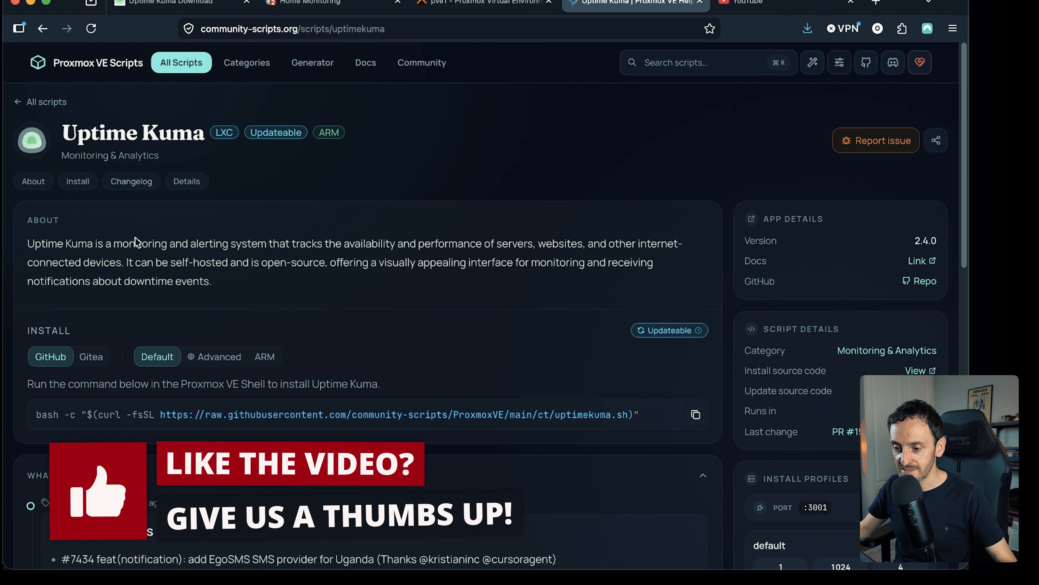
click(698, 418)
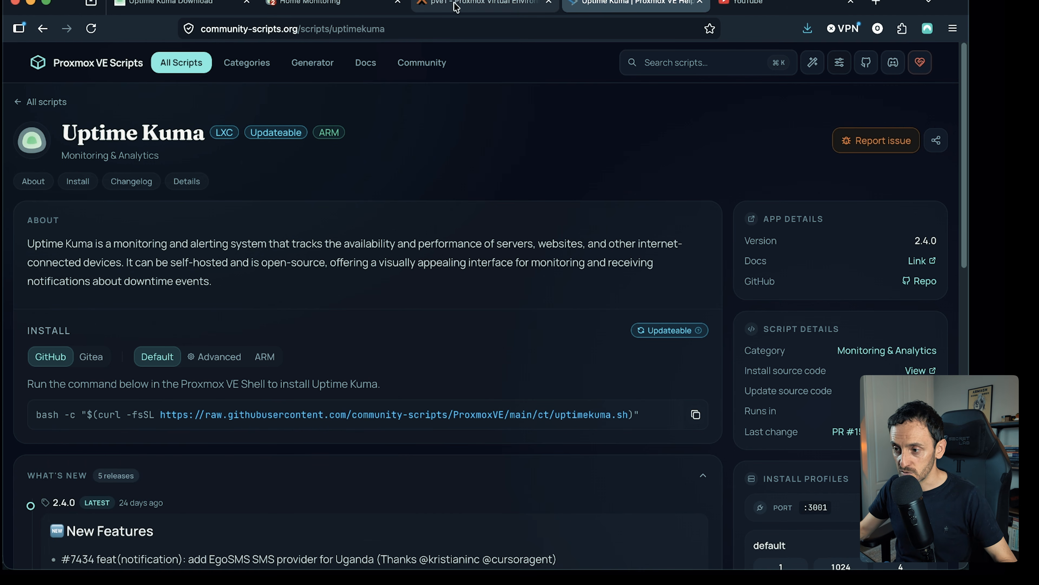
click(455, 5)
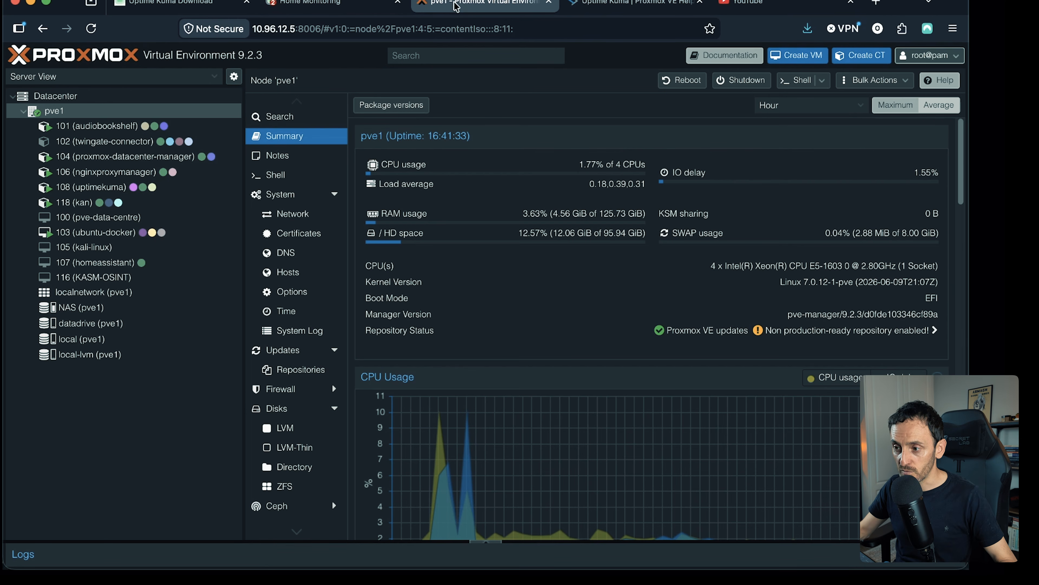
right_click(58, 113)
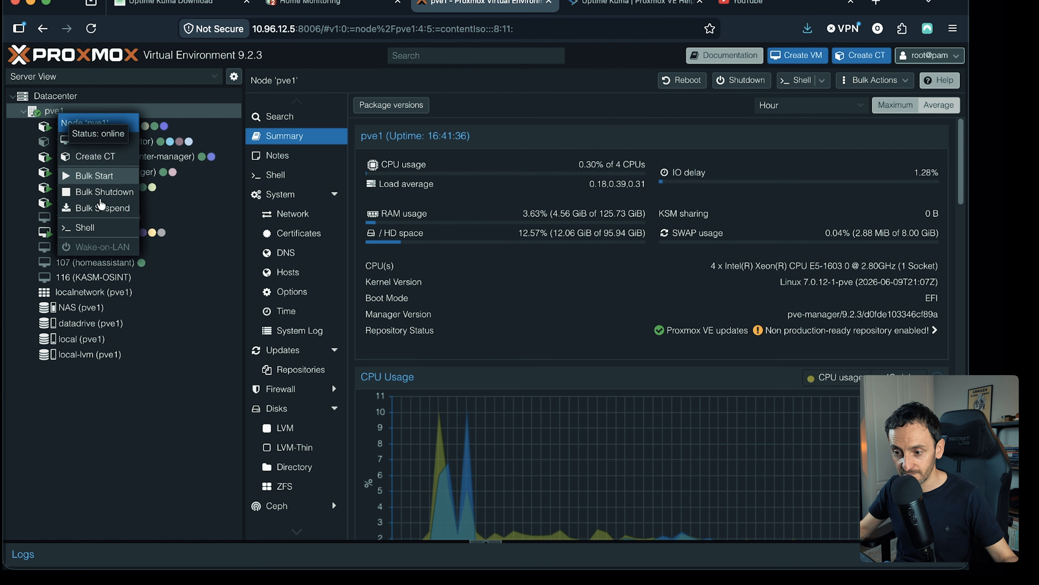
click(95, 229)
right_click(329, 238)
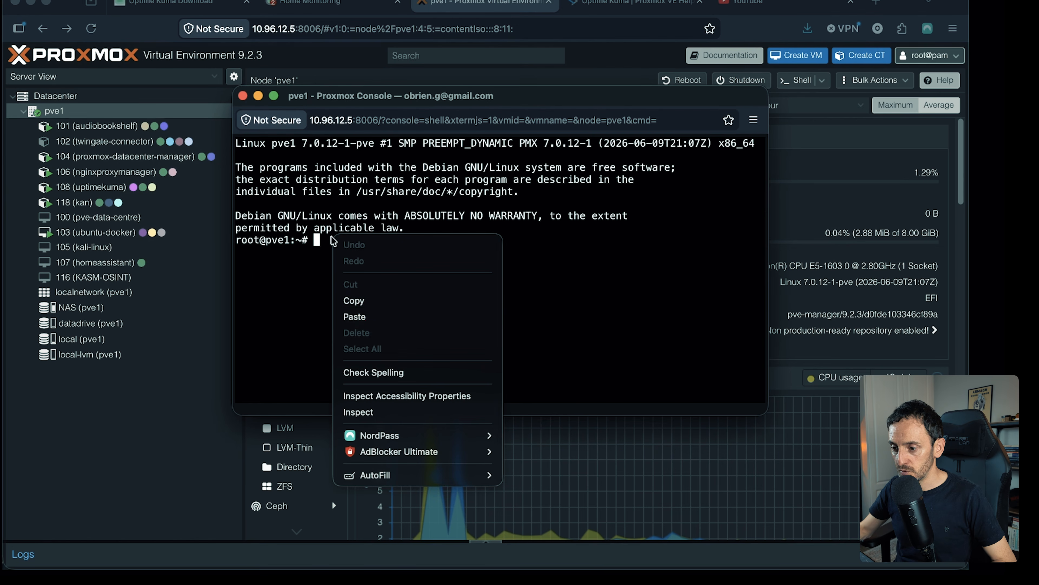
click(385, 318)
key(Return)
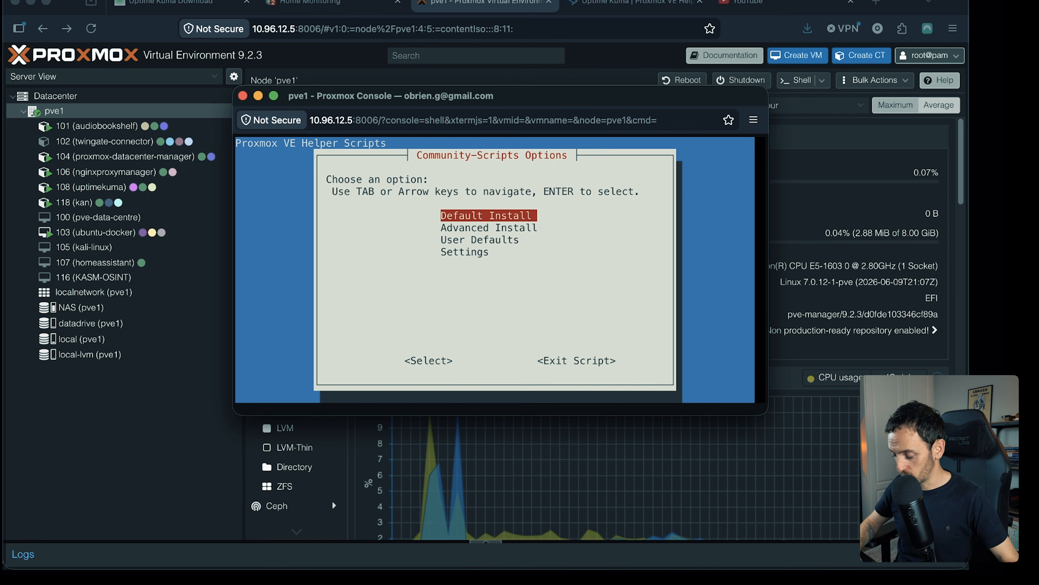
- Run the Default Install with datadrive as the storage pool for both template and container, and close the console once it completes
key(Return)
key(Down)
key(Up)
key(Down)
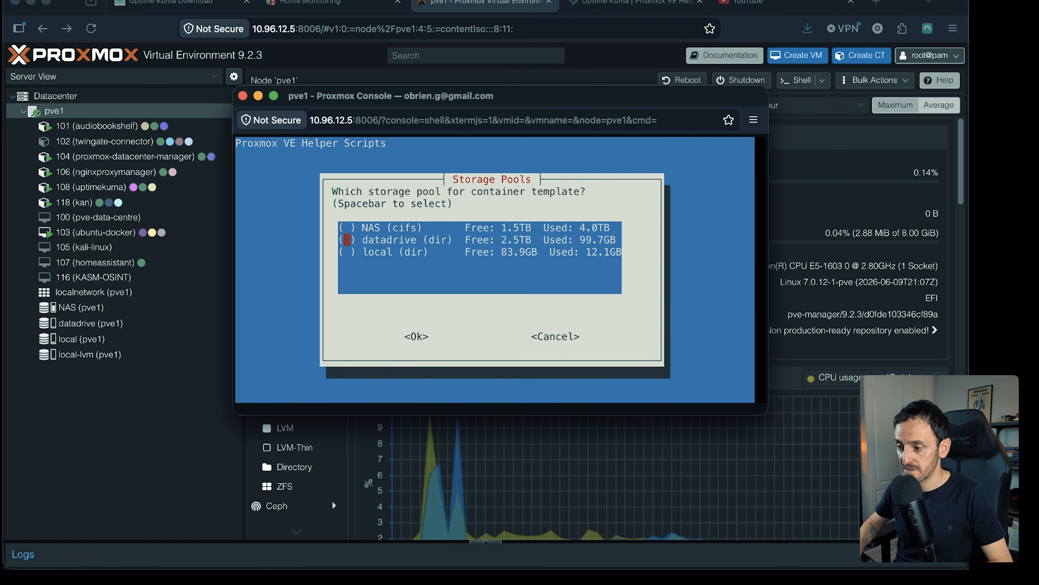
key(Return)
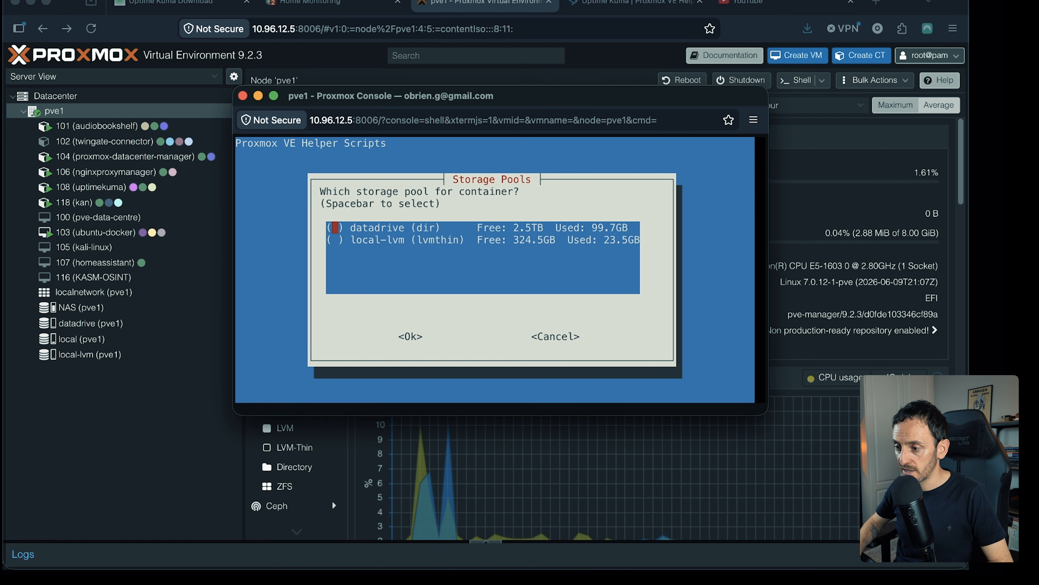
key(Return)
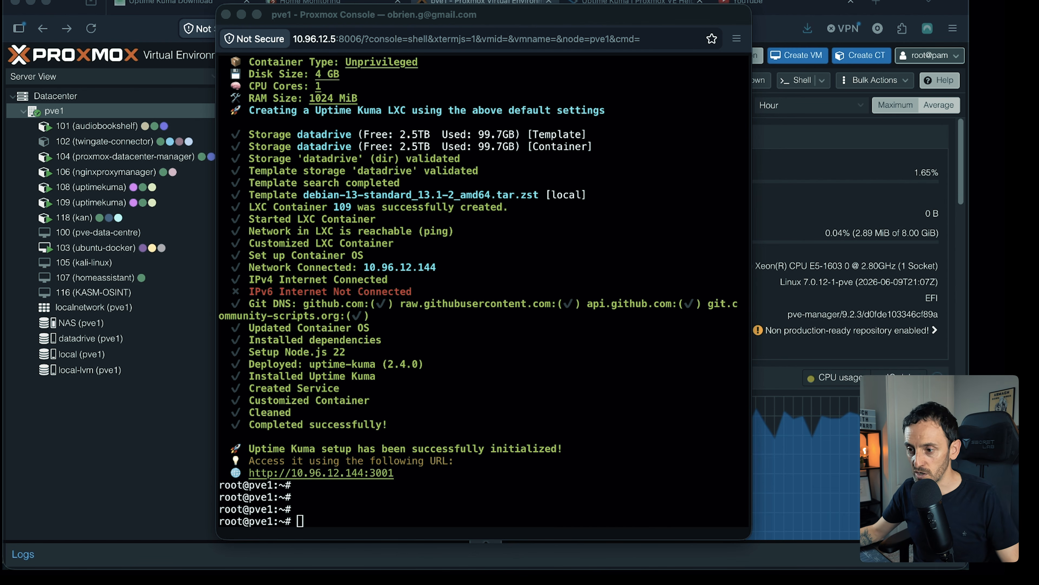
click(226, 14)
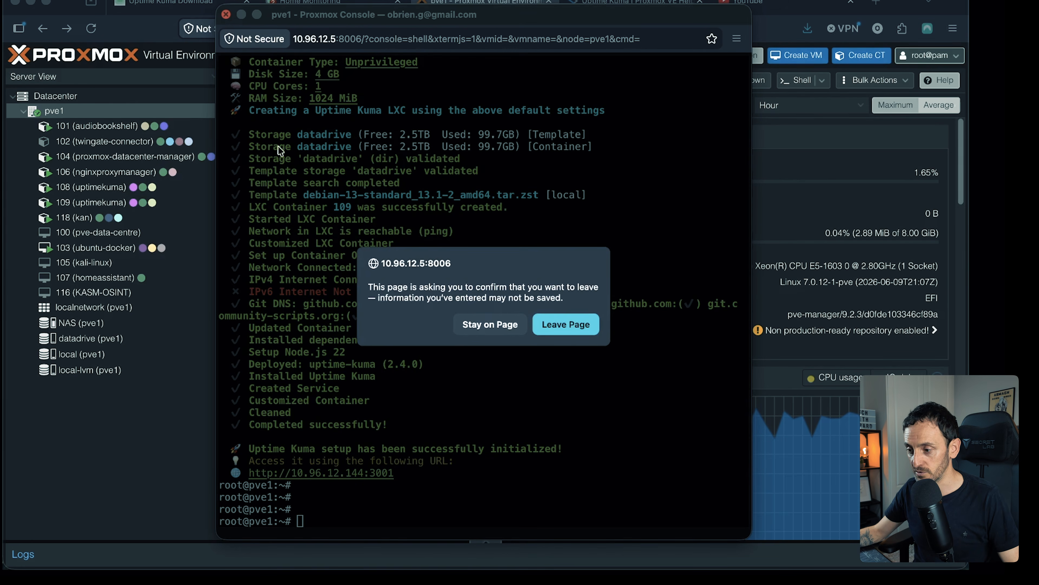
click(563, 326)
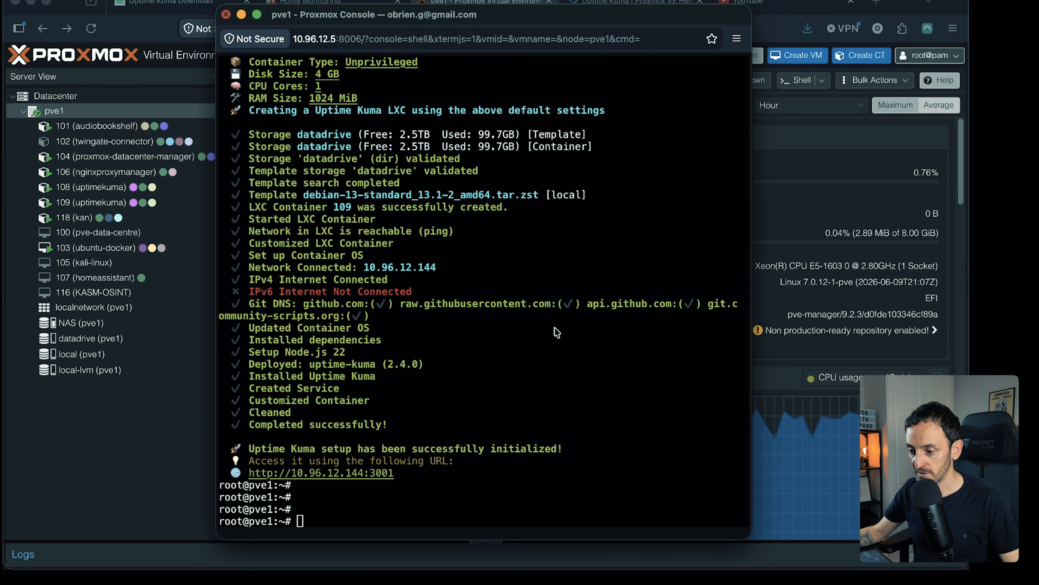
- Copy the install command again from the Uptime Kuma script page and highlight its Updateable label
click(633, 3)
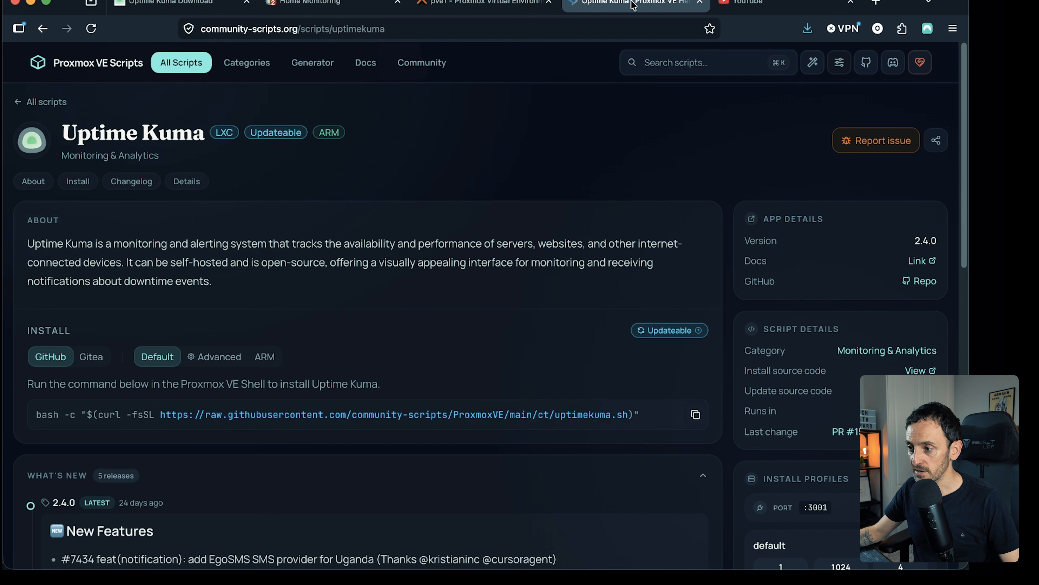
click(696, 419)
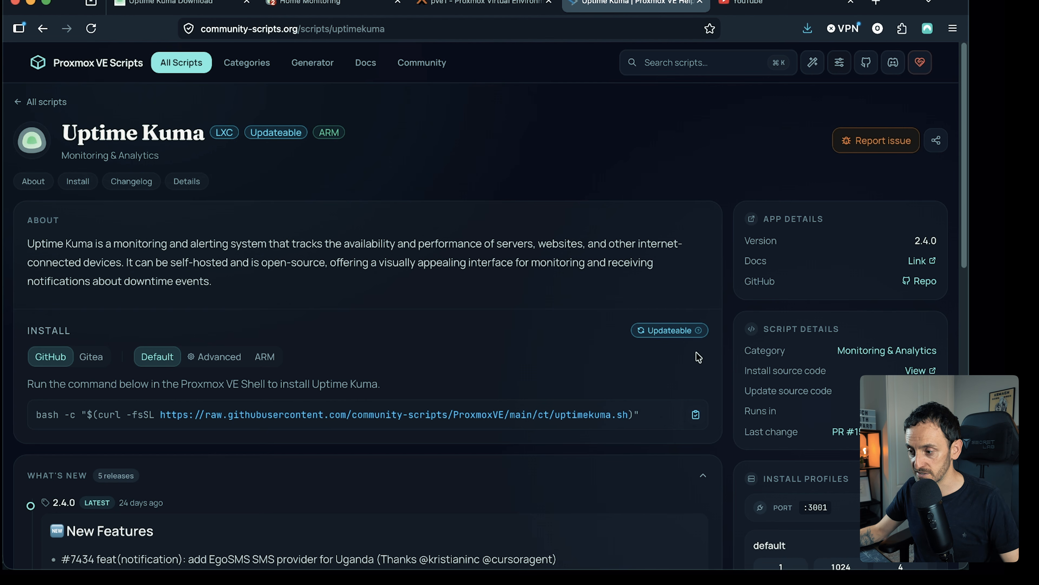
drag(646, 330, 692, 330)
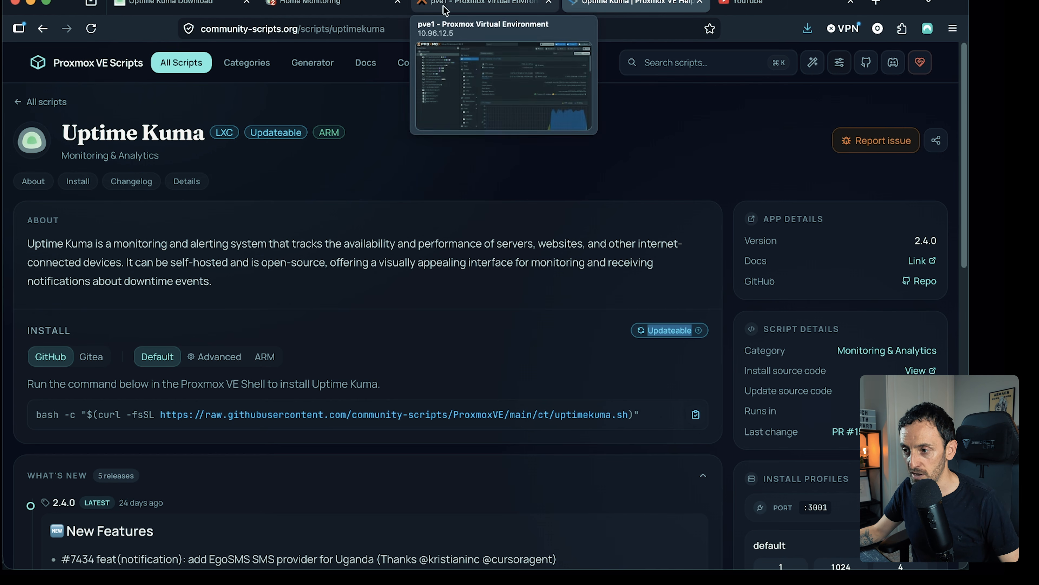
- Return to Proxmox and open the console of container 109 (uptimekuma)
click(453, 5)
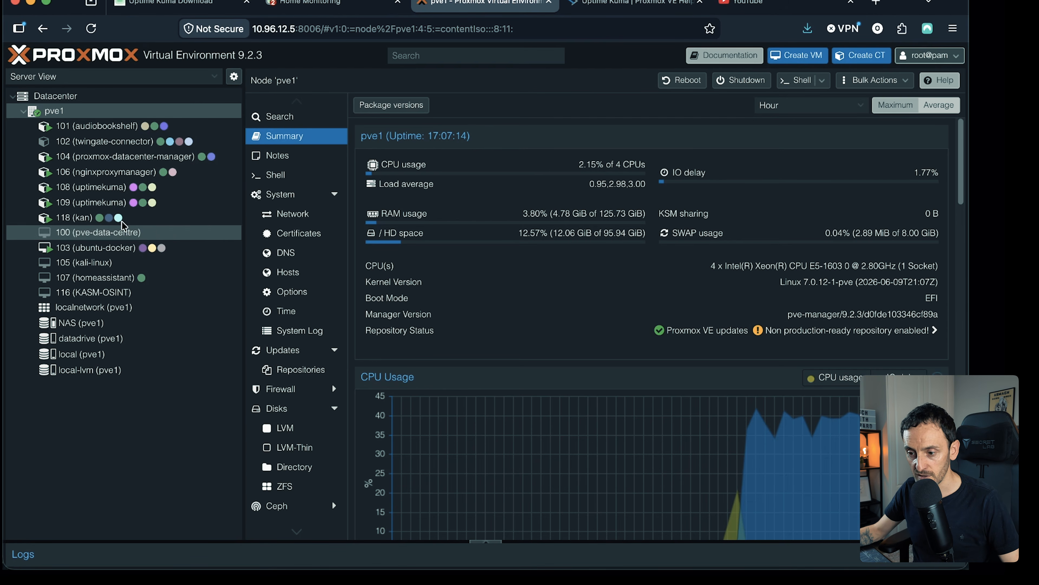
click(193, 203)
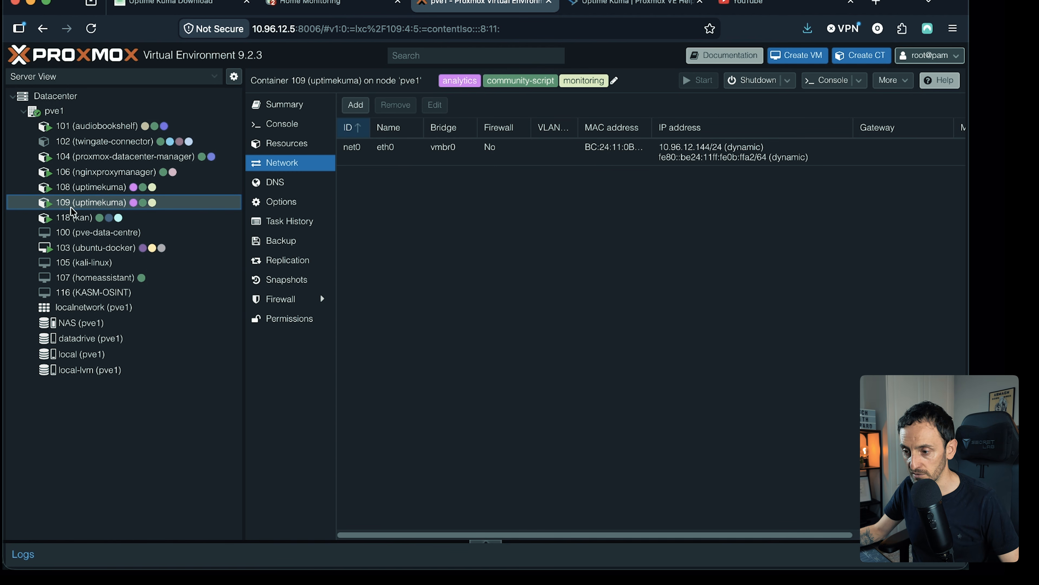
click(291, 130)
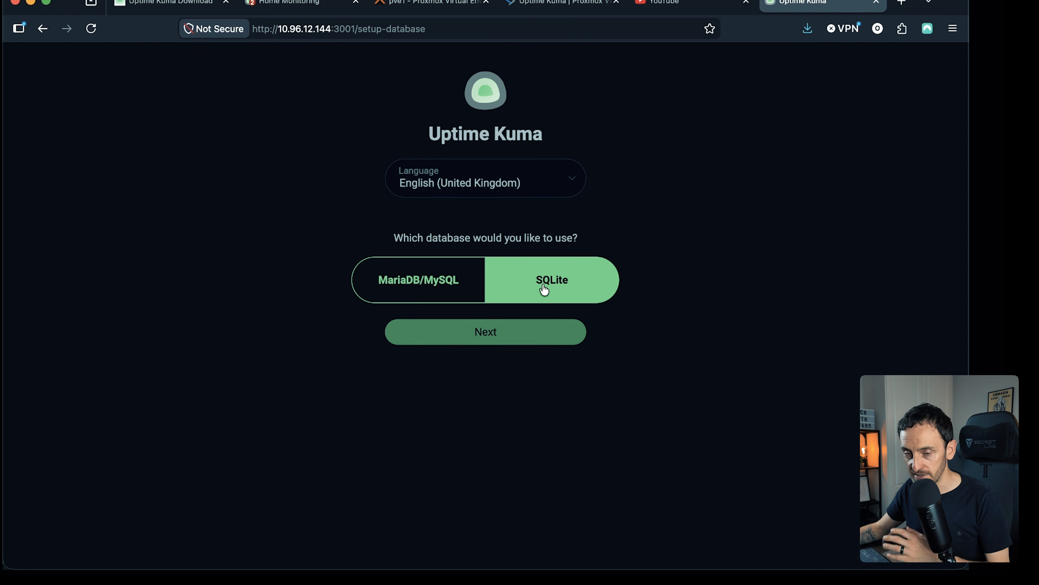
- Choose SQLite as the database for the new Uptime Kuma instance and start the database setup
click(609, 288)
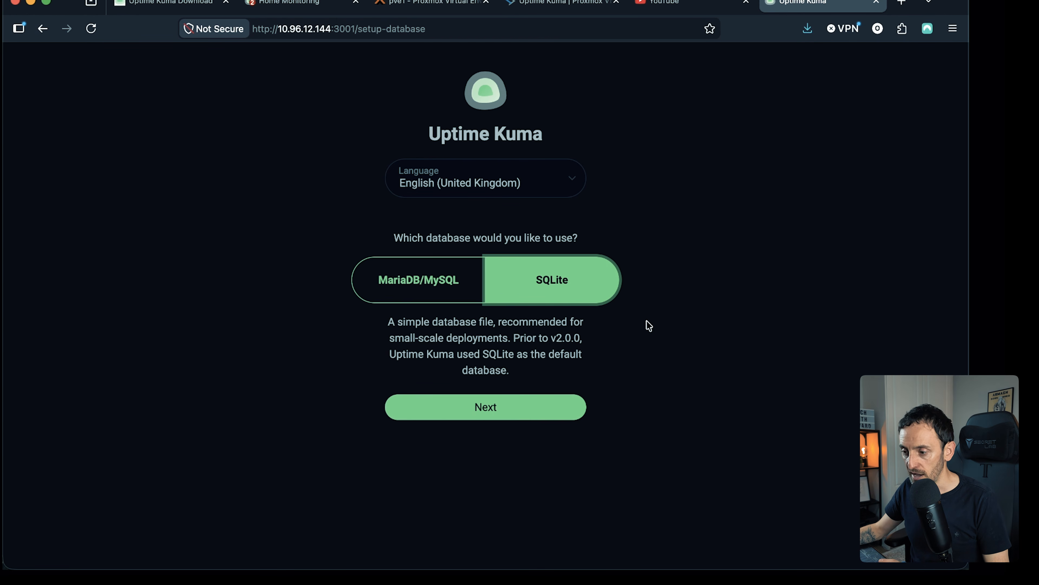
click(494, 410)
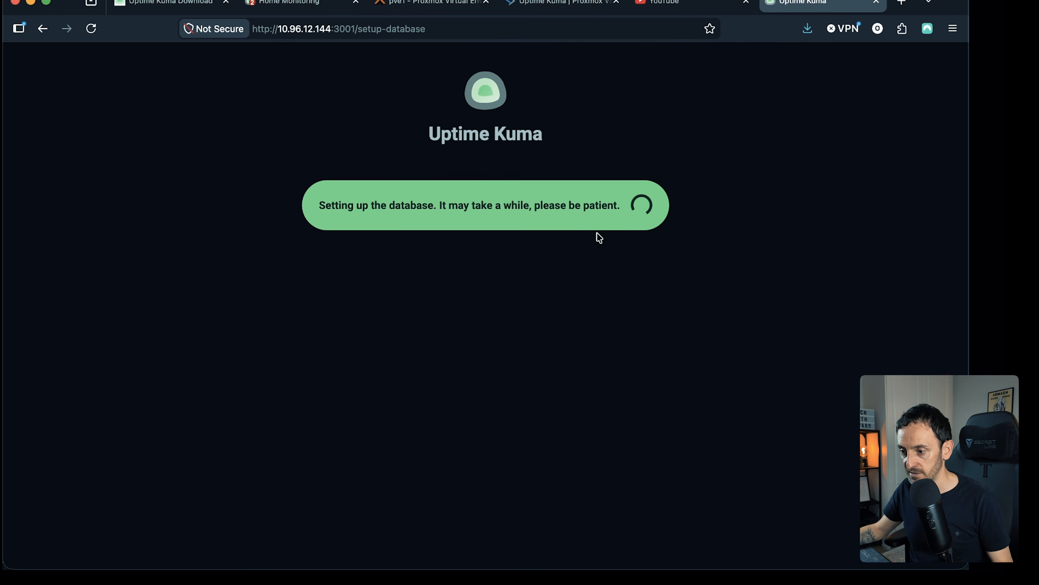
- Create the admin account by entering the username and the account password twice, and dismiss the offer to save the login details
text(gerard)
key(Tab)
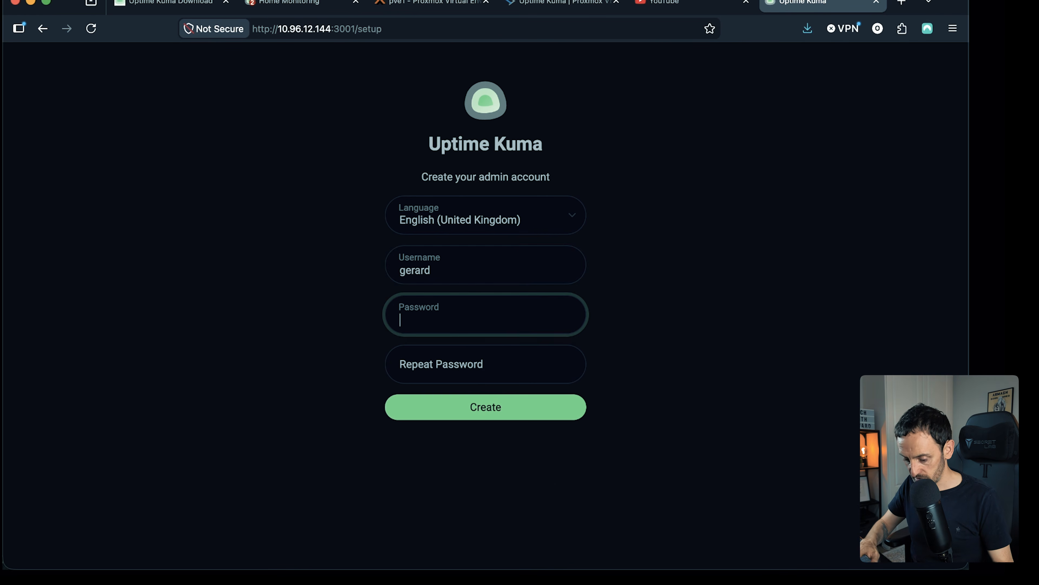
text(••••••••••)
key(Tab)
text(•••••••)
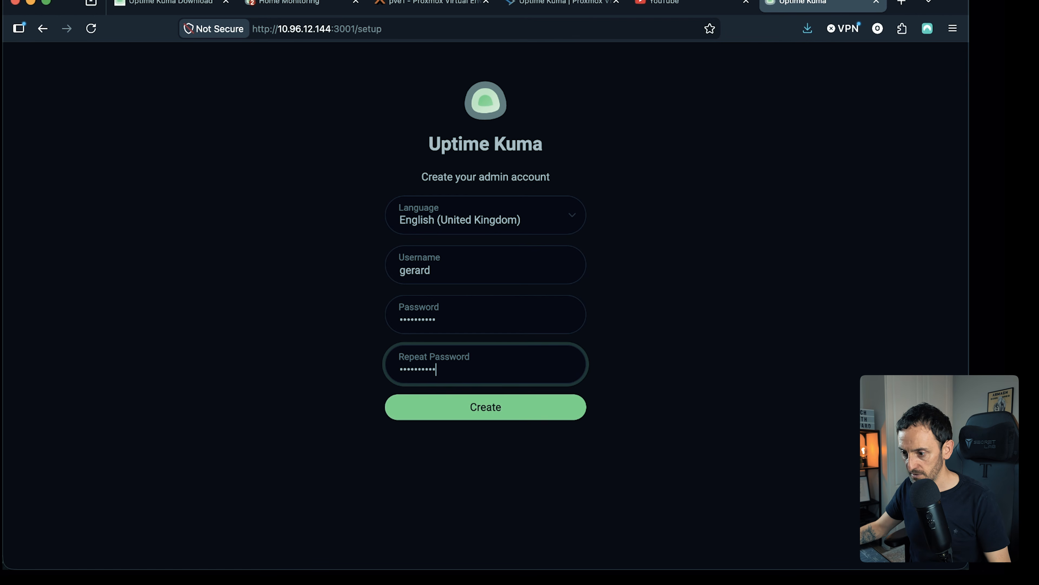
click(514, 416)
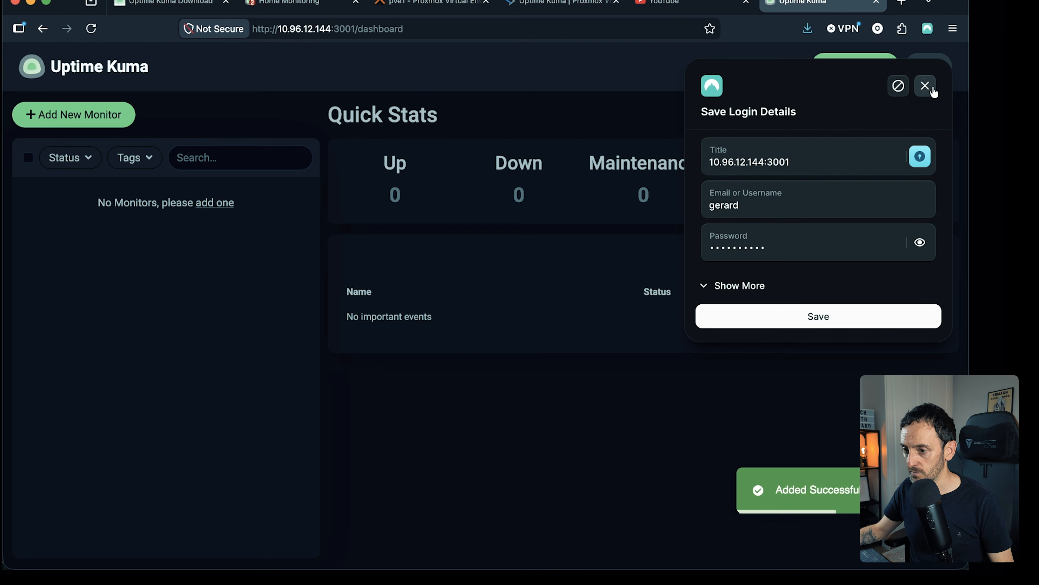
click(925, 86)
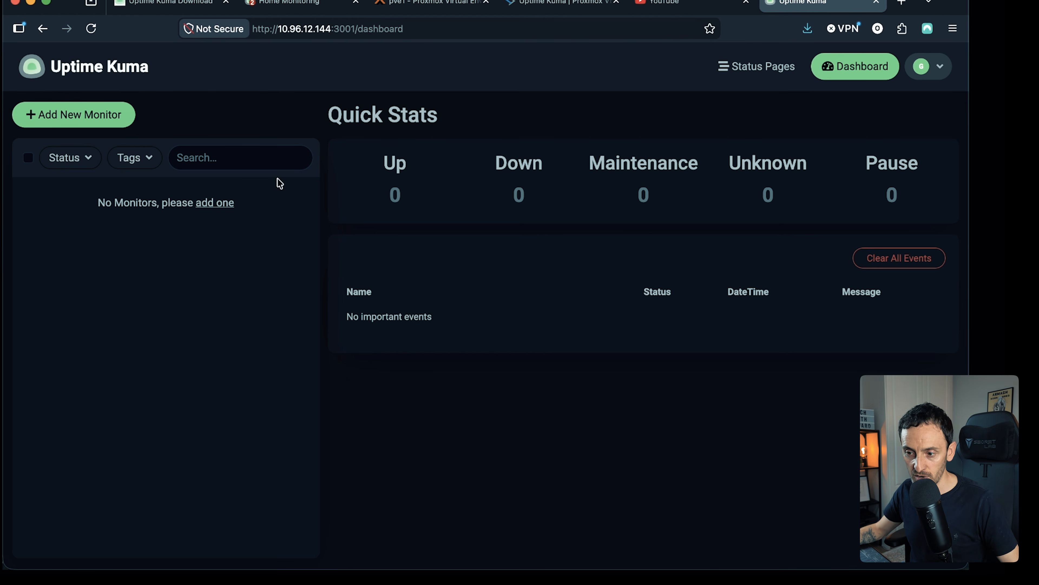
- Start a new monitor, look through the available monitor types and choose Ping
click(52, 117)
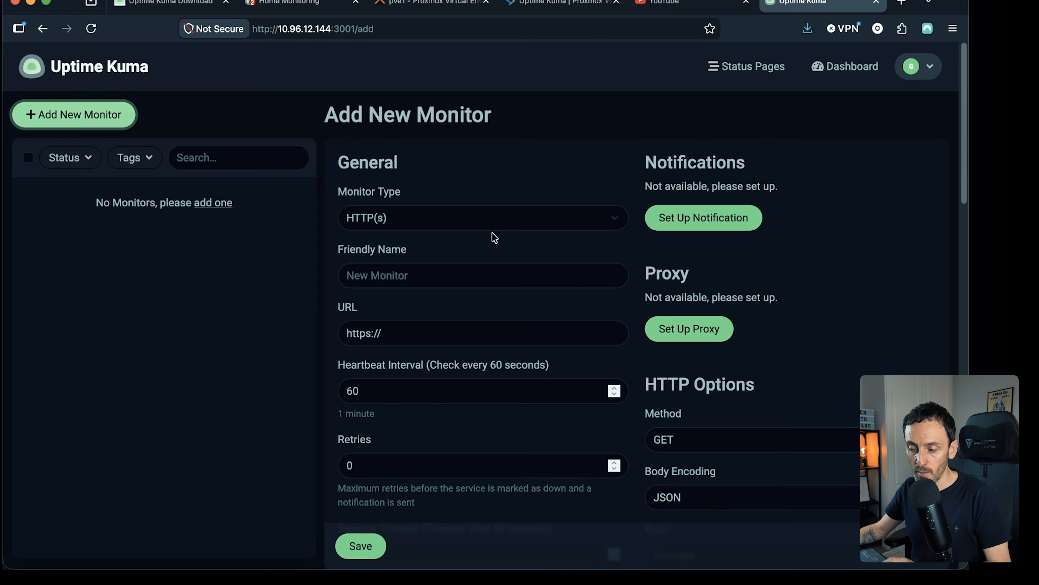
scroll(690, 247, down, 1)
scroll(691, 251, up, 1)
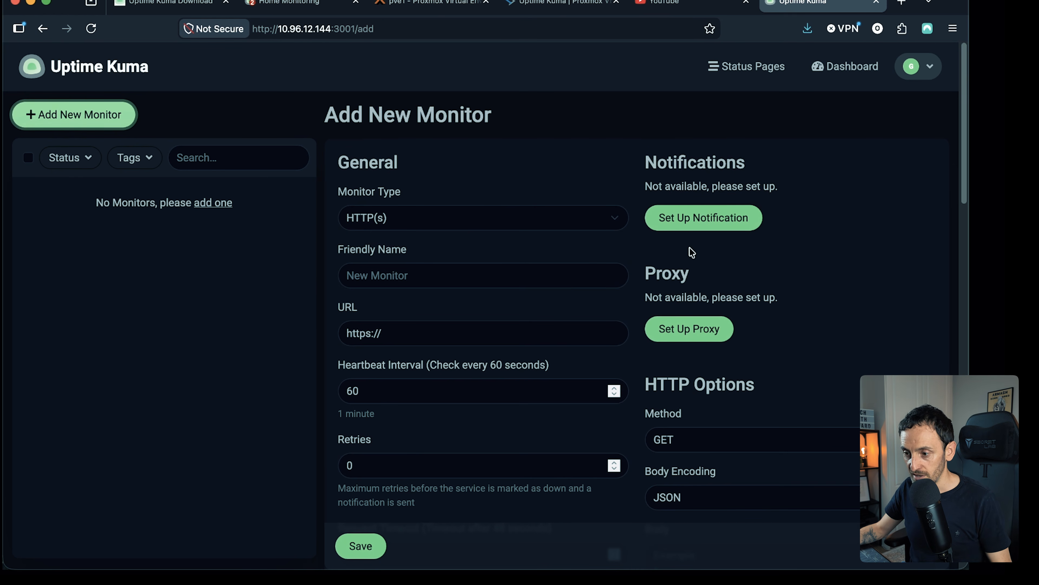
click(421, 217)
scroll(477, 278, down, 5)
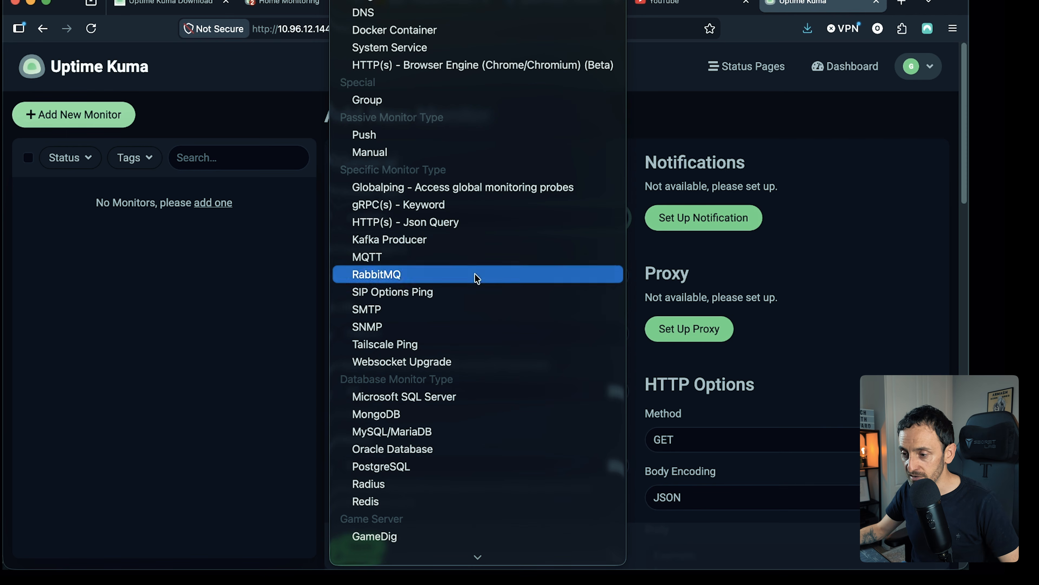
scroll(457, 150, up, 3)
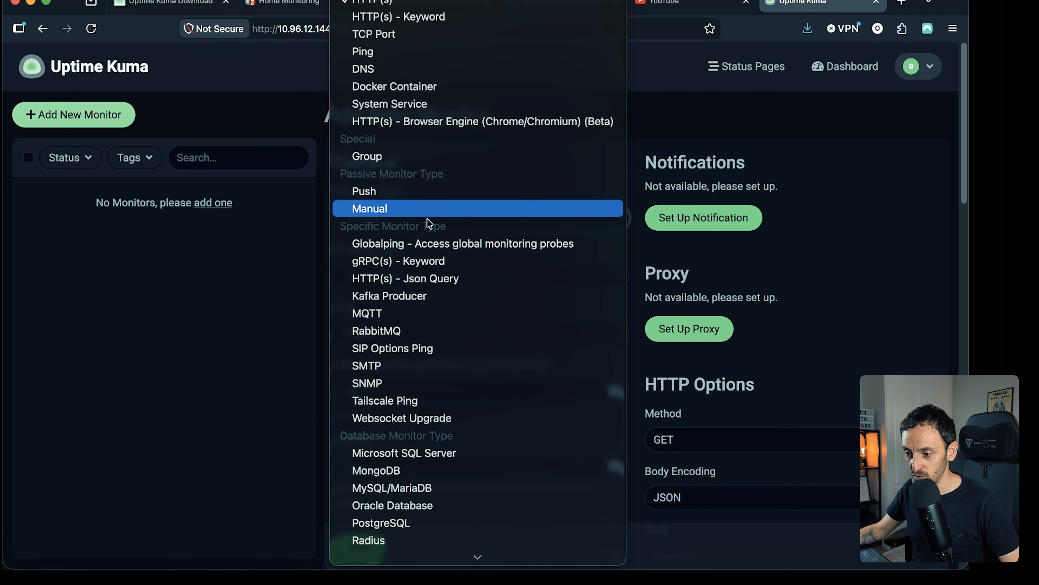
scroll(428, 217, down, 3)
scroll(437, 226, up, 3)
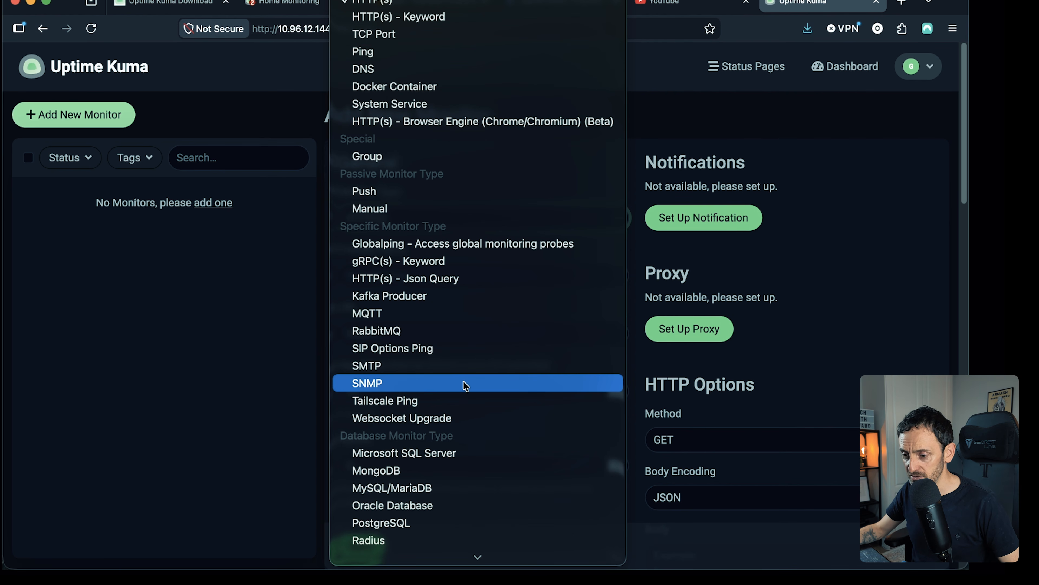
scroll(463, 381, down, 3)
scroll(470, 334, up, 3)
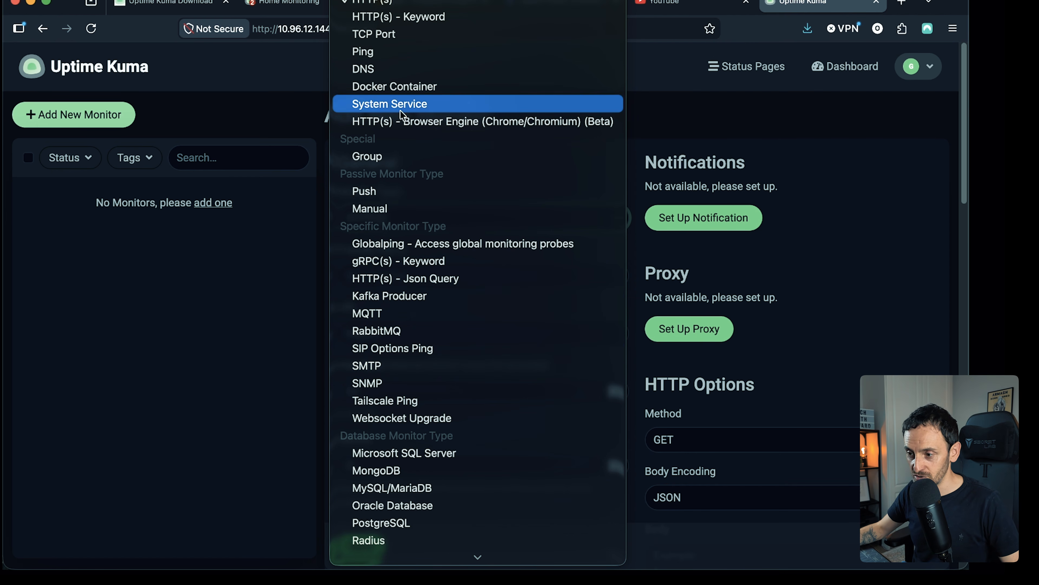
click(371, 51)
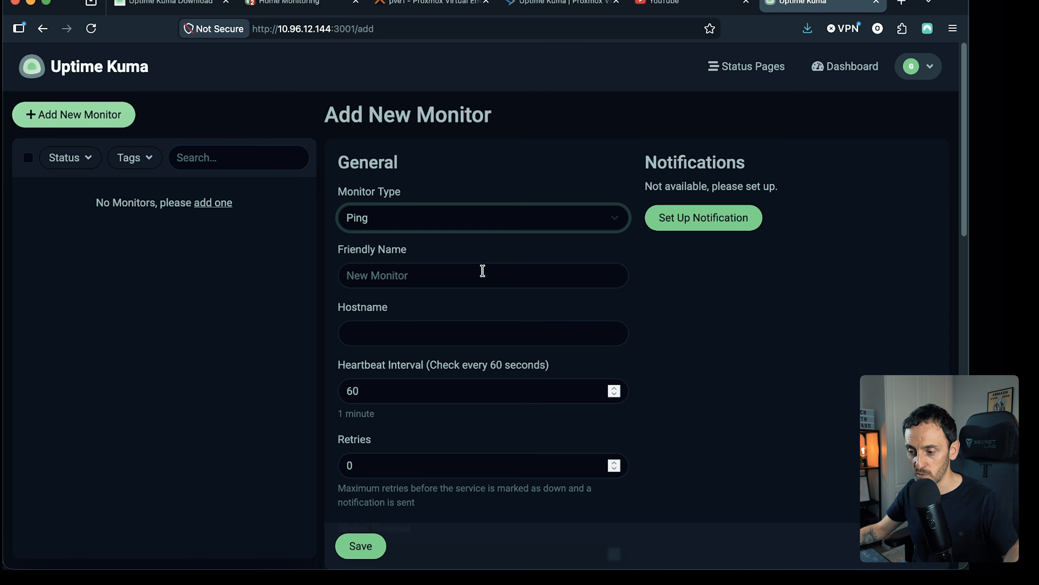
- Name the ping monitor VLAN10 and set its hostname to 10.96.10.254
click(399, 273)
key(Caps_Lock)
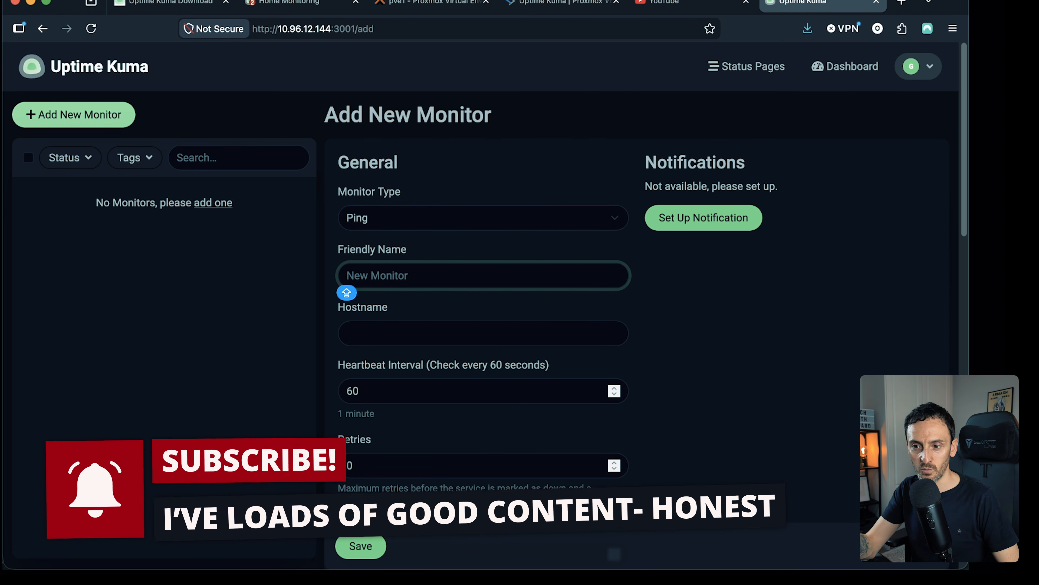
text(VLAN)
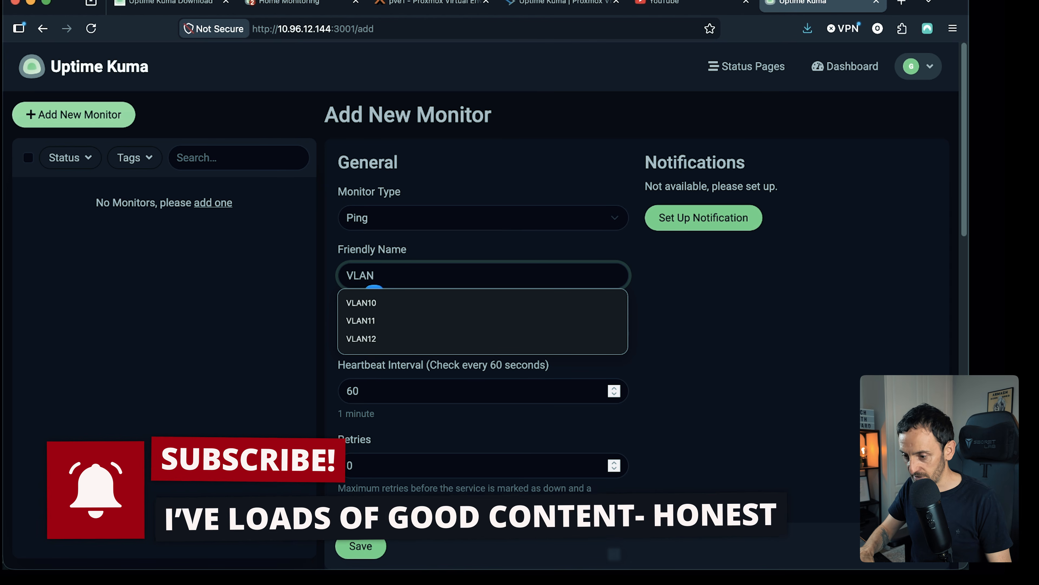
text(10)
click(646, 320)
click(483, 324)
text(10.96.10.254)
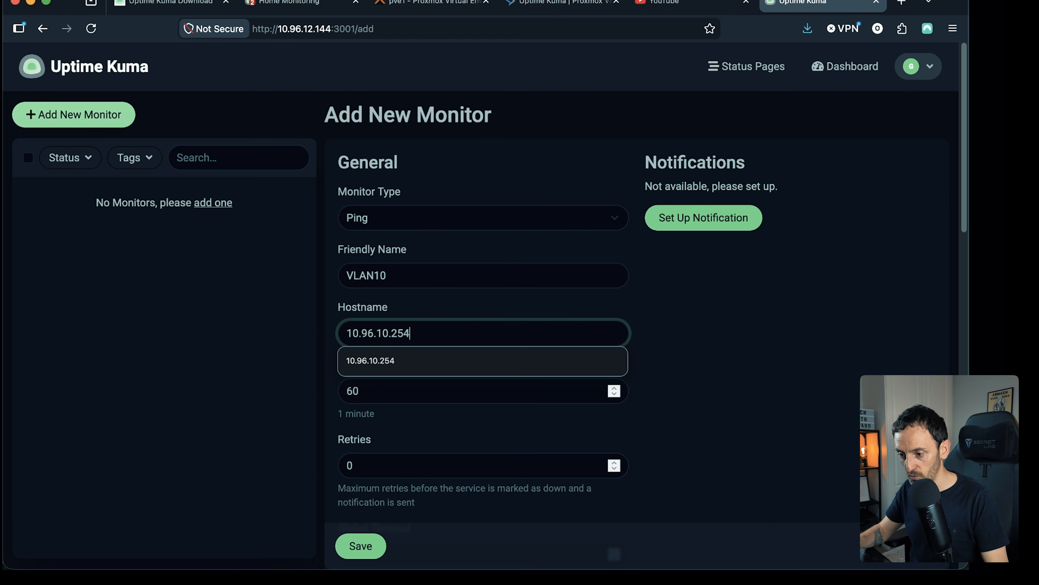
click(650, 322)
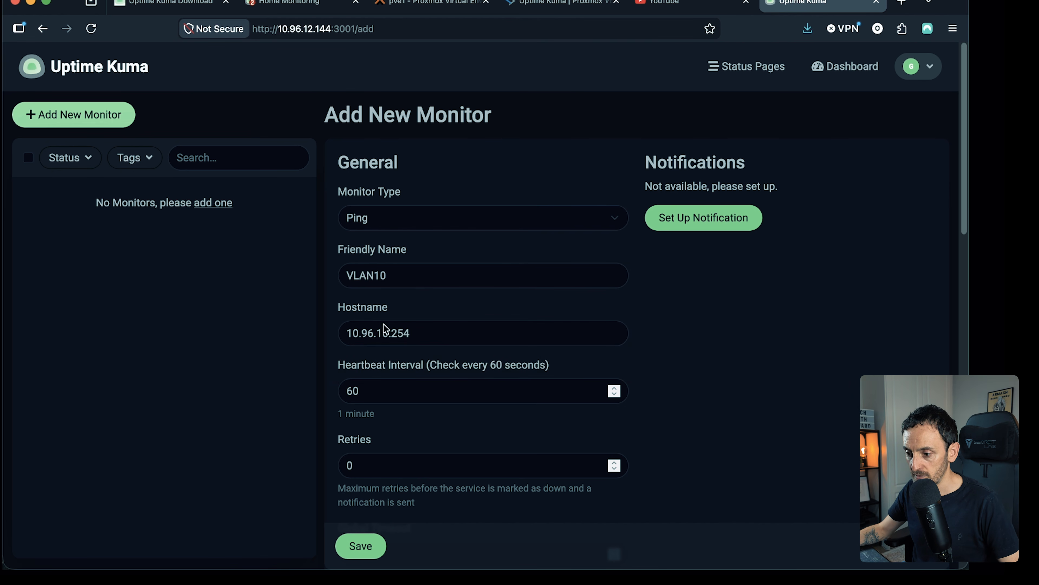
- Review the remaining ping settings and save the VLAN10 monitor with its defaults
scroll(395, 319, down, 4)
scroll(437, 199, down, 4)
scroll(459, 215, down, 9)
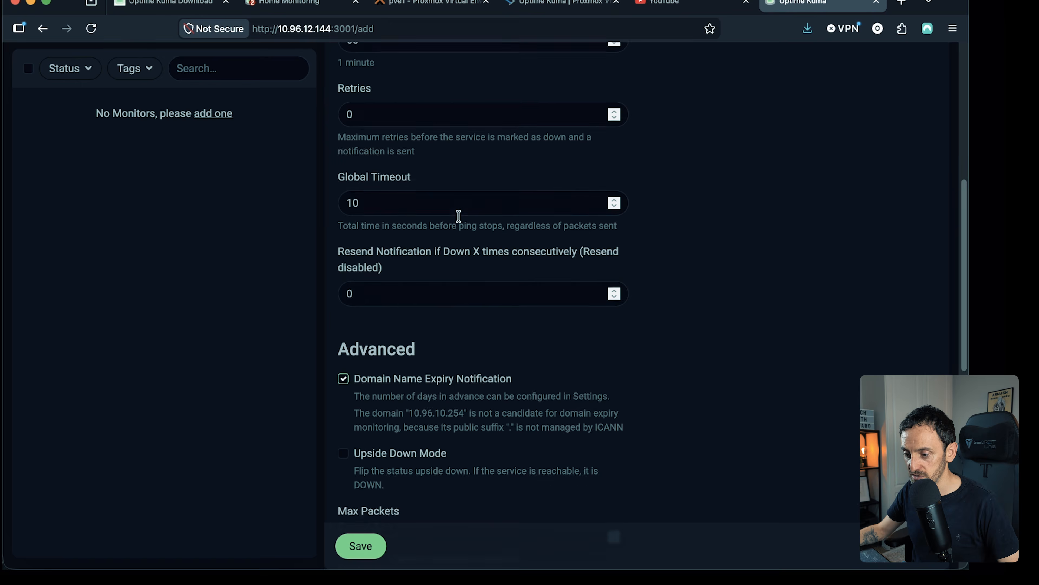
scroll(468, 219, down, 4)
scroll(468, 220, up, 20)
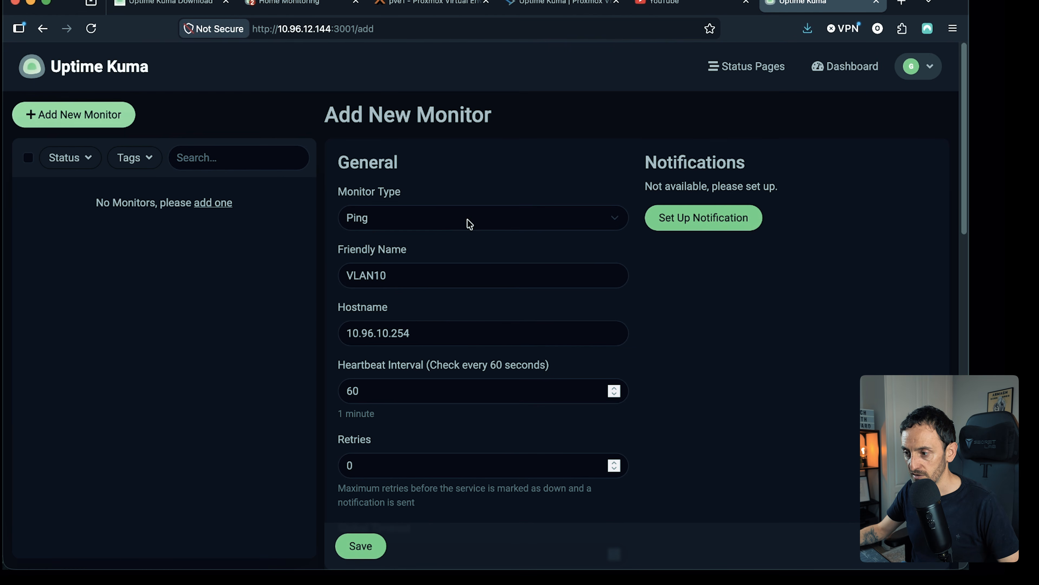
click(362, 546)
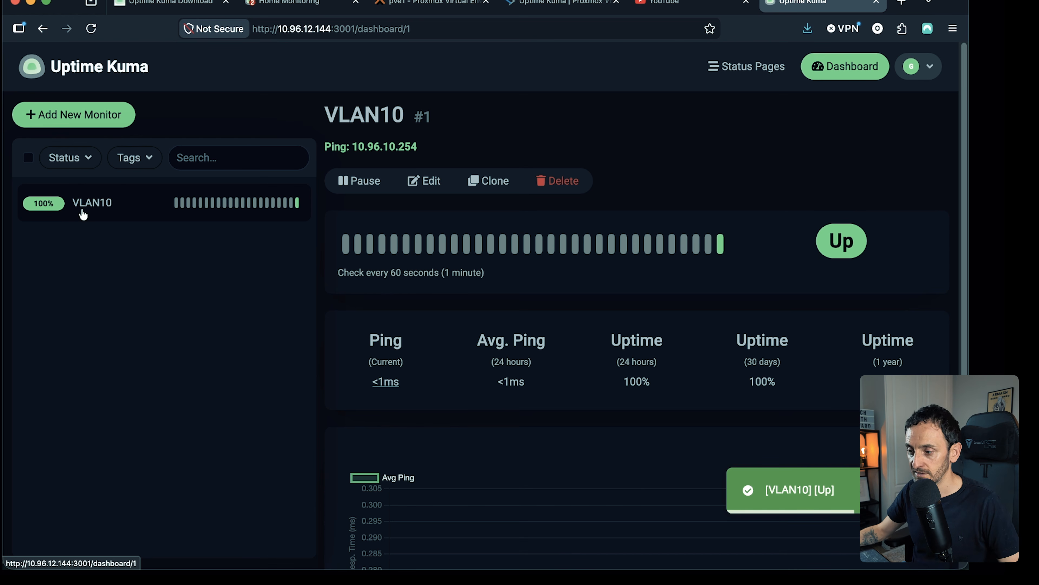
- Start another monitor of type HTTP(s) and give it the friendly name Audiobookshelf
click(76, 115)
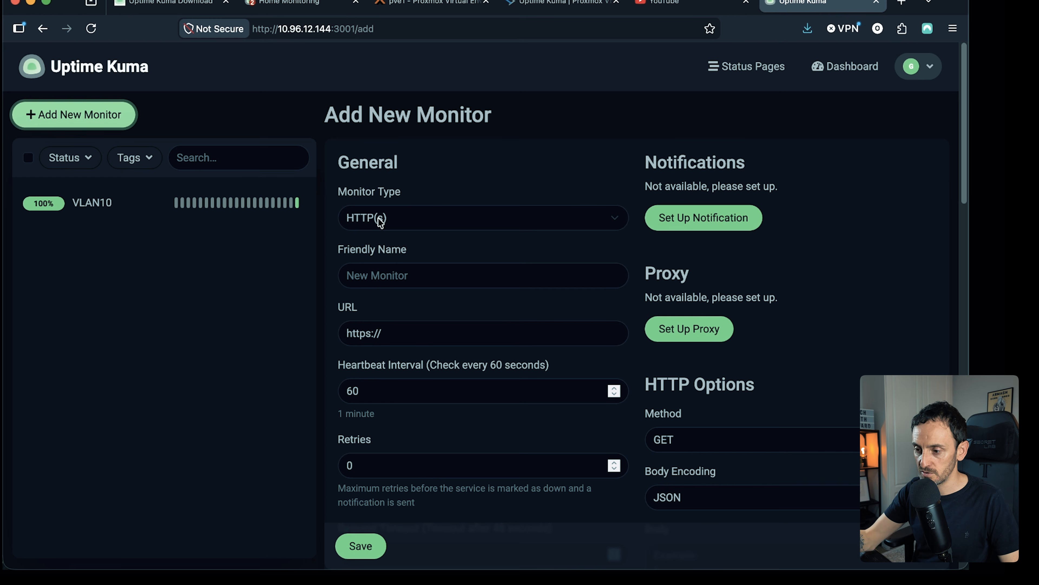
click(401, 278)
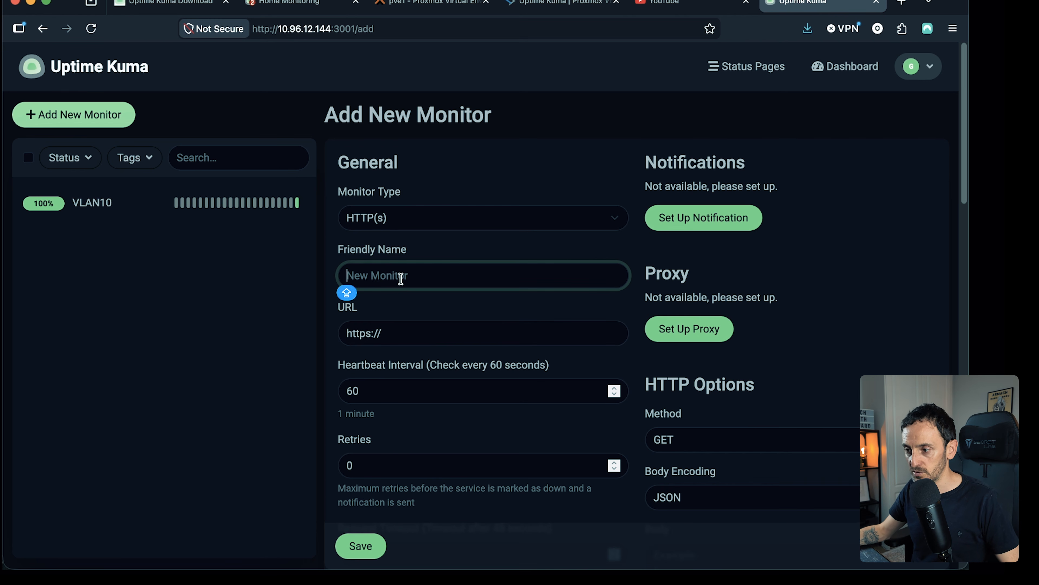
text(Audio)
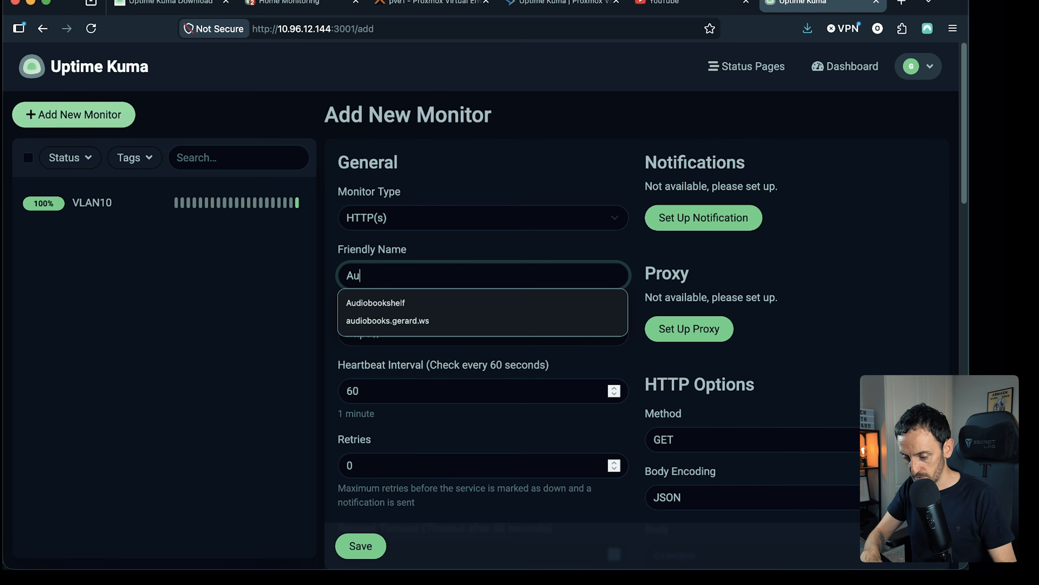
key(Down)
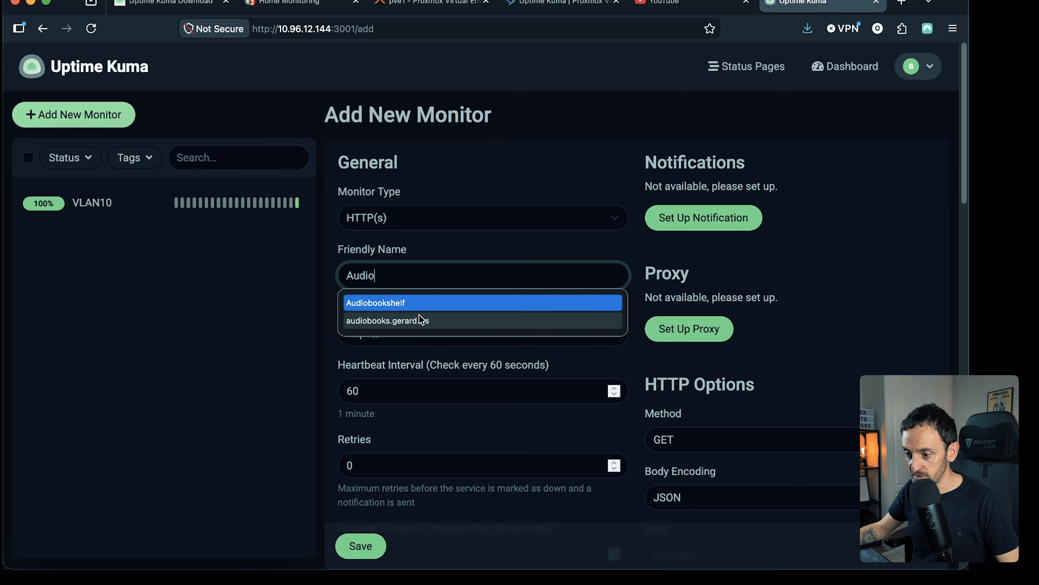
click(411, 302)
- Enter the HTTPS address of the audiobooks server as the monitor's URL and save the monitor with default options
click(404, 338)
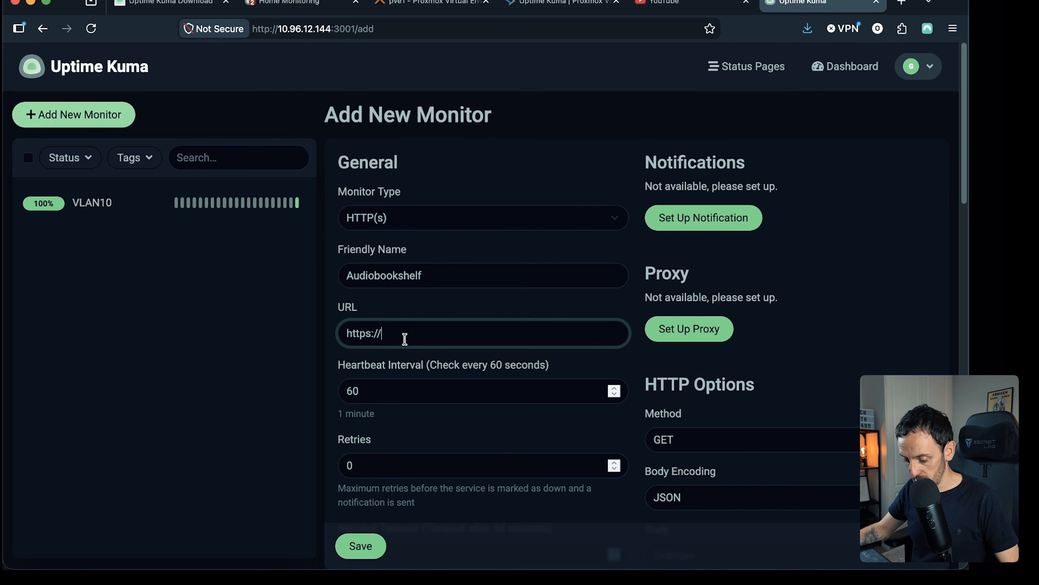
text(audio)
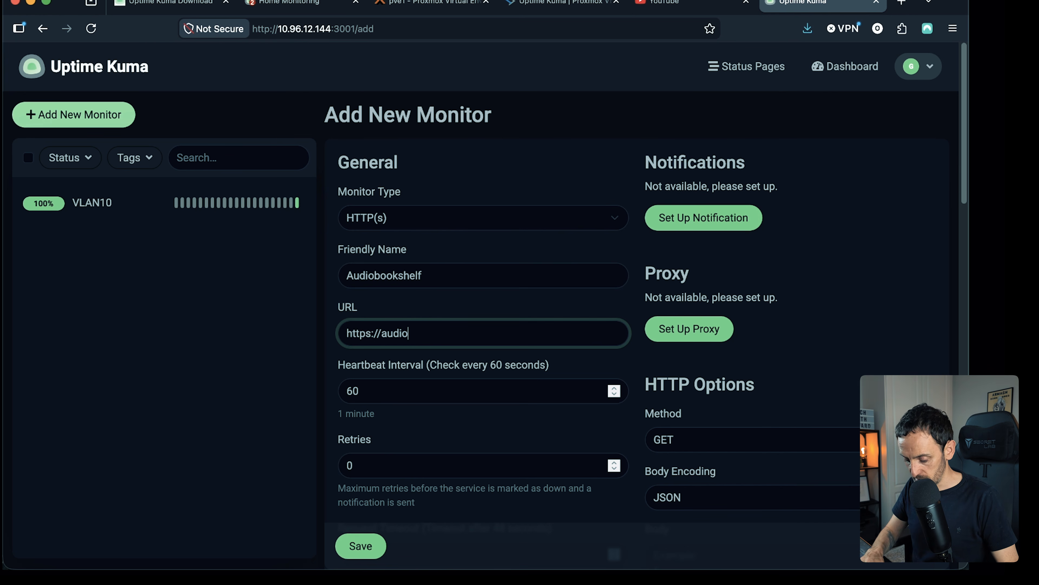
text(books.gerard.ws)
click(626, 307)
scroll(625, 264, down, 6)
scroll(628, 264, down, 2)
scroll(628, 264, down, 7)
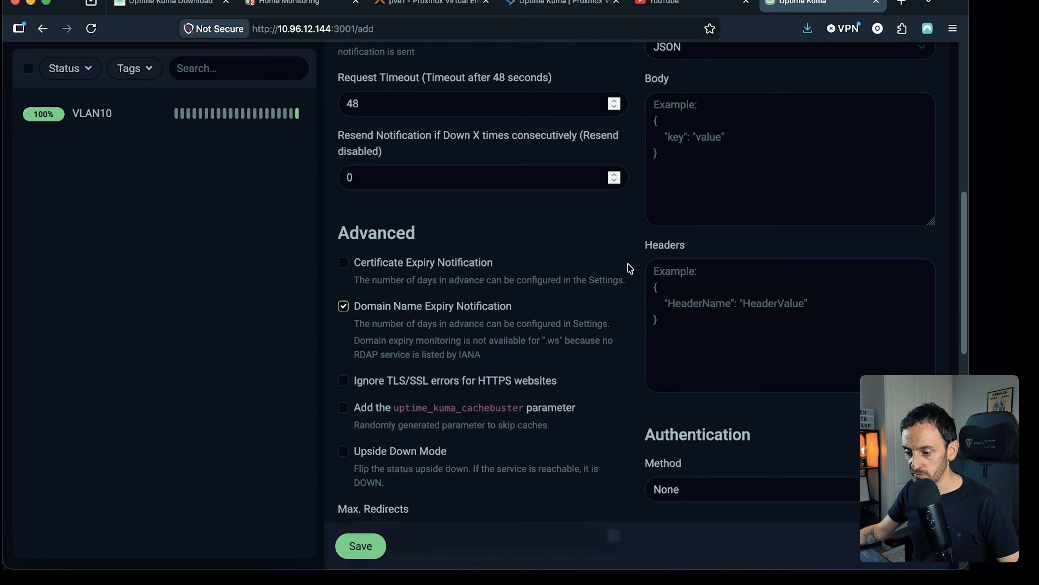
click(367, 551)
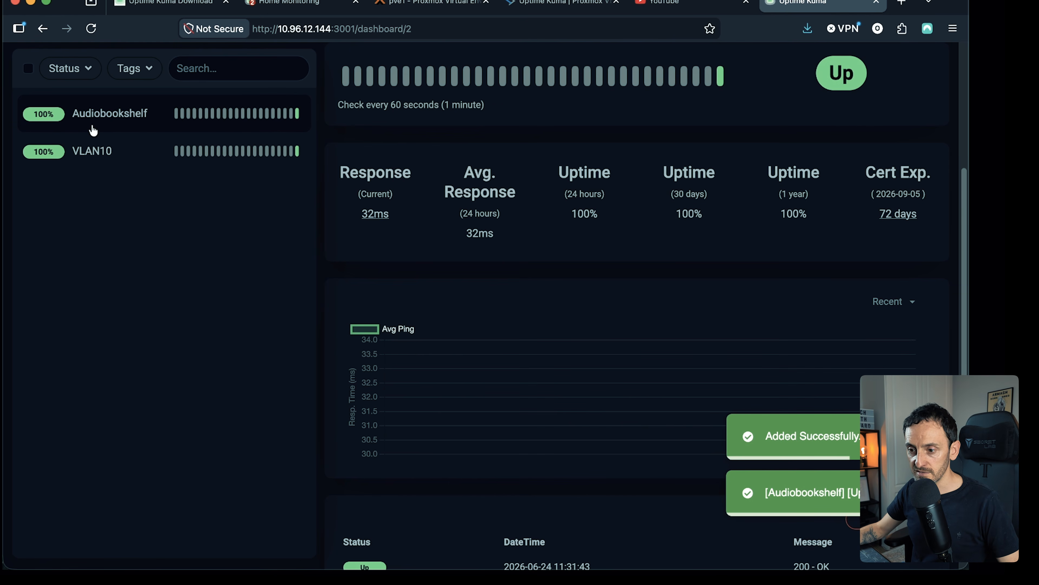
- Open the Audiobookshelf monitor for editing and enable Ignore TLS/SSL errors for HTTPS websites
scroll(77, 124, up, 1)
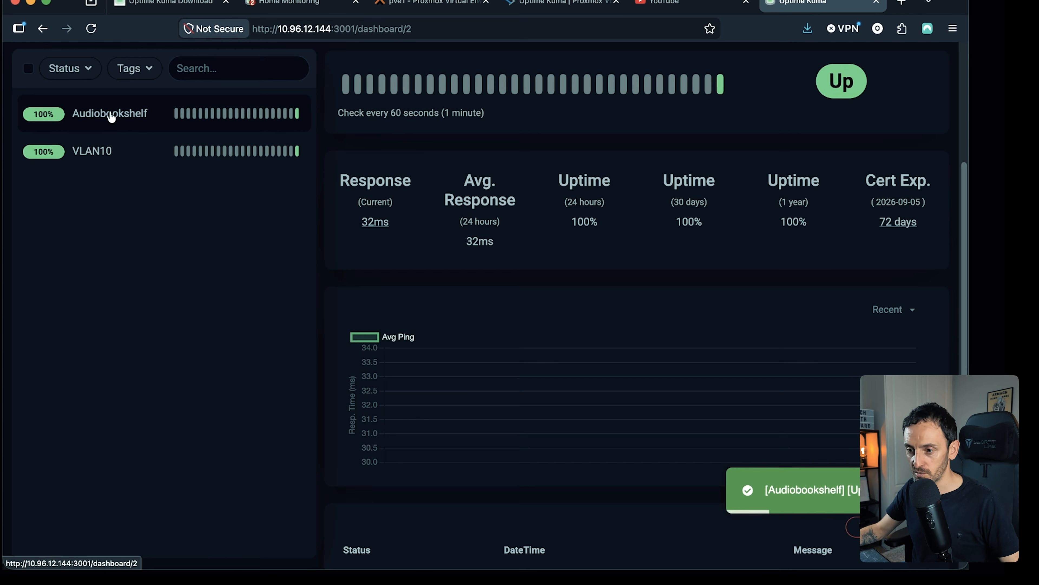
scroll(513, 166, up, 5)
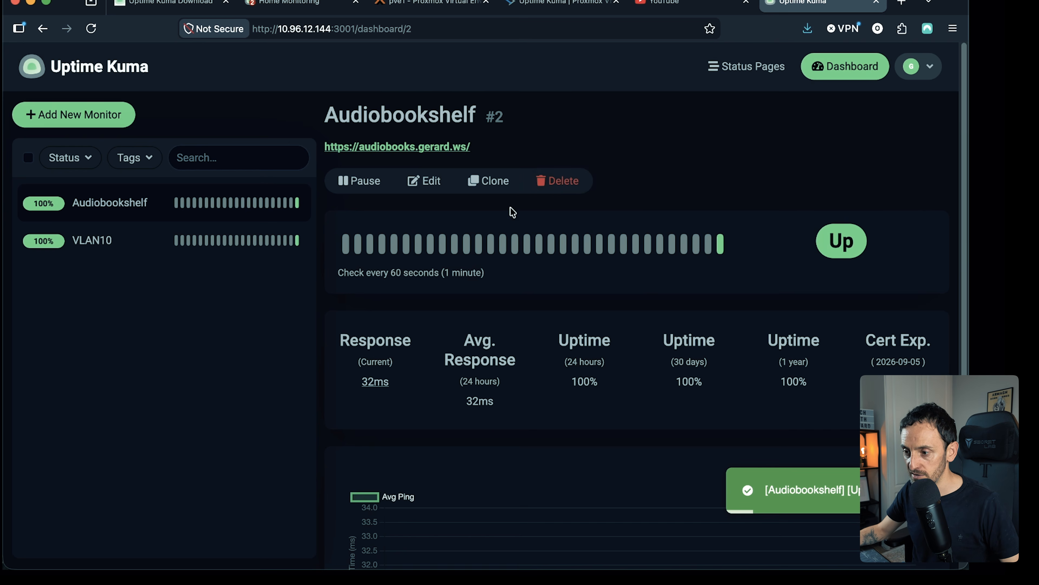
click(422, 175)
scroll(464, 291, down, 10)
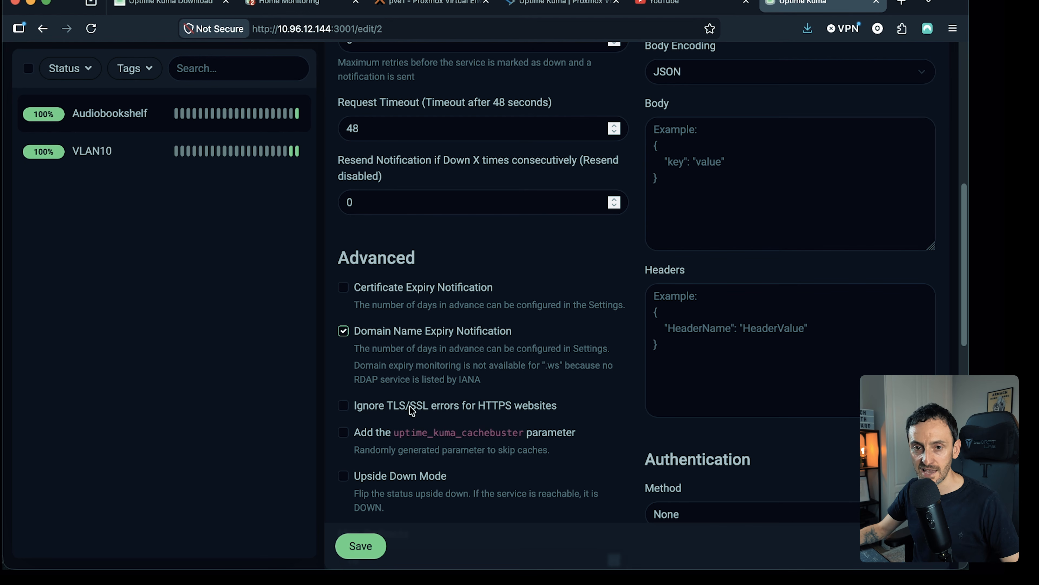
click(378, 403)
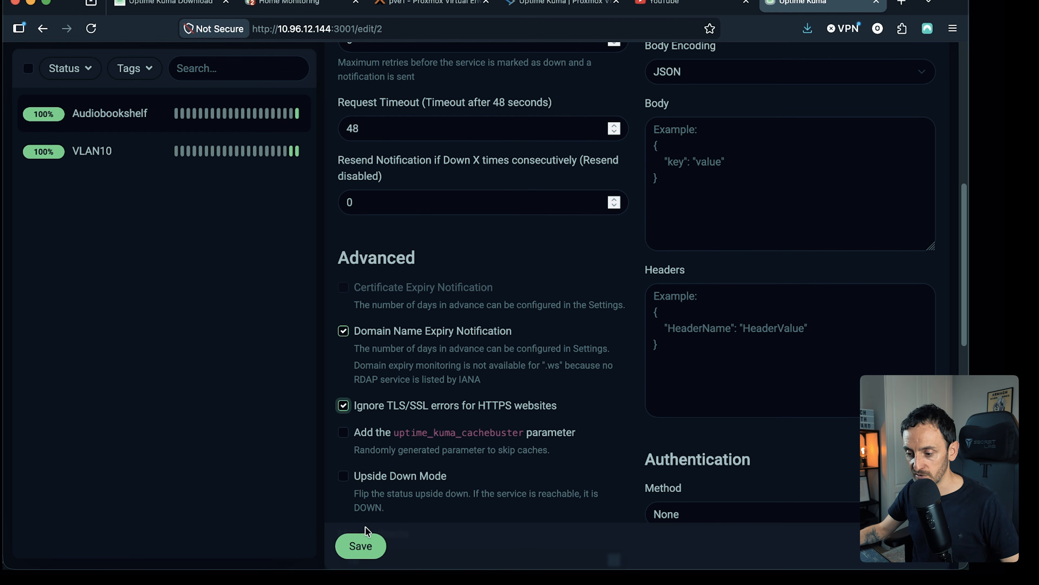
scroll(360, 532, down, 1)
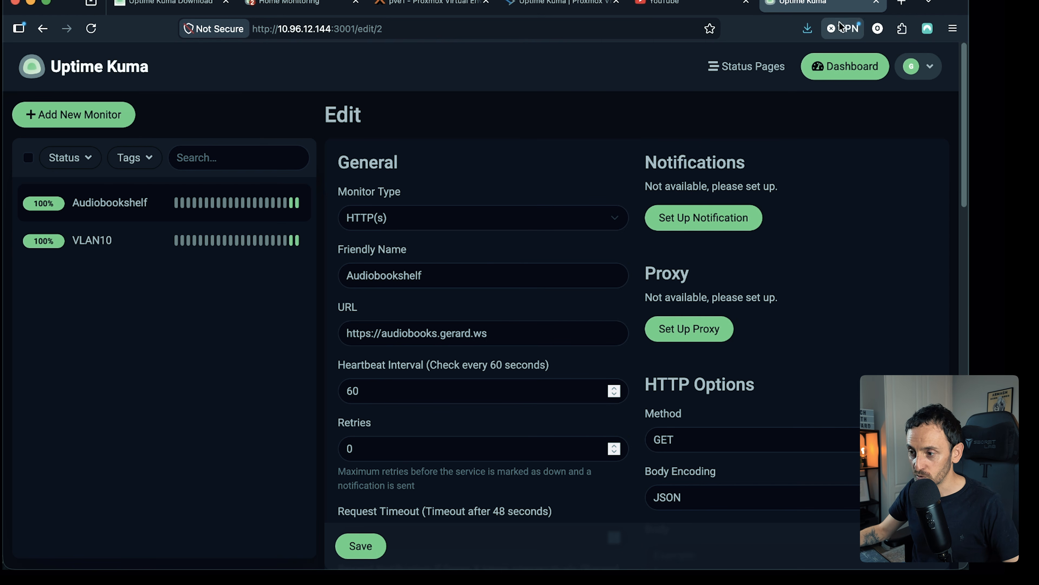
- Switch to the existing Home Monitoring instance, open its management view and look through its monitors and status pages
click(289, 3)
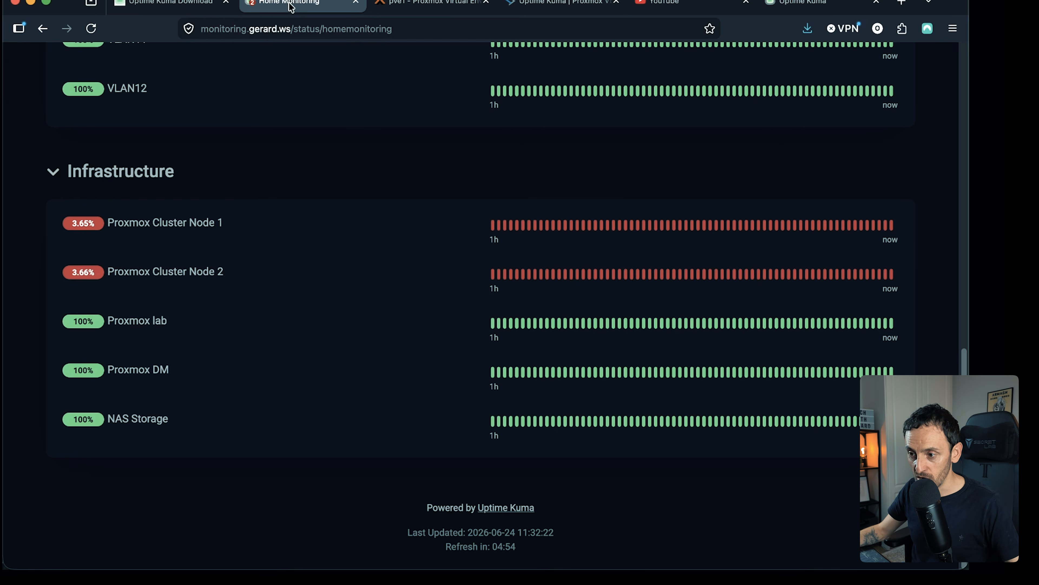
scroll(298, 263, up, 15)
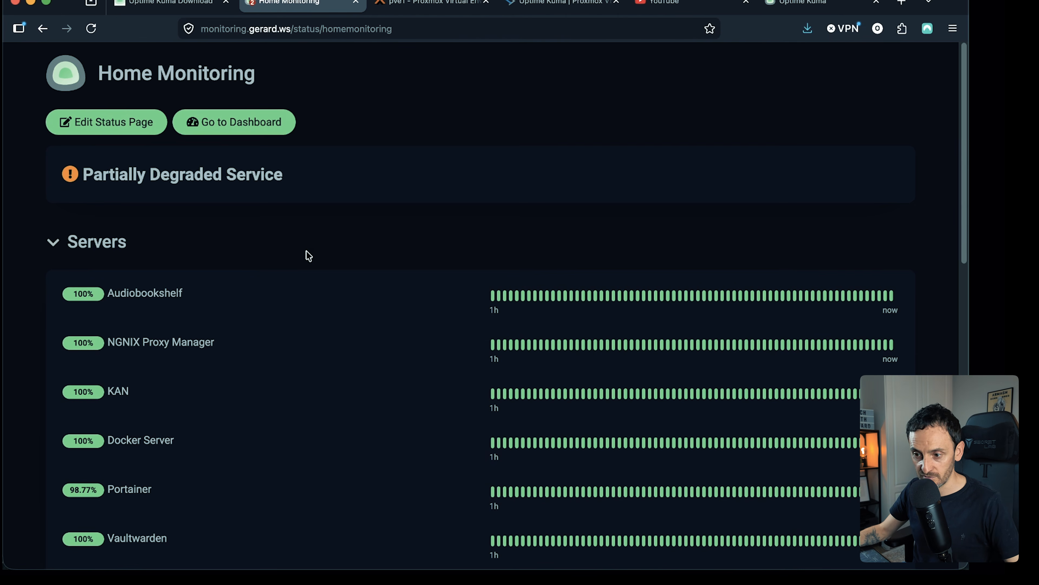
click(237, 130)
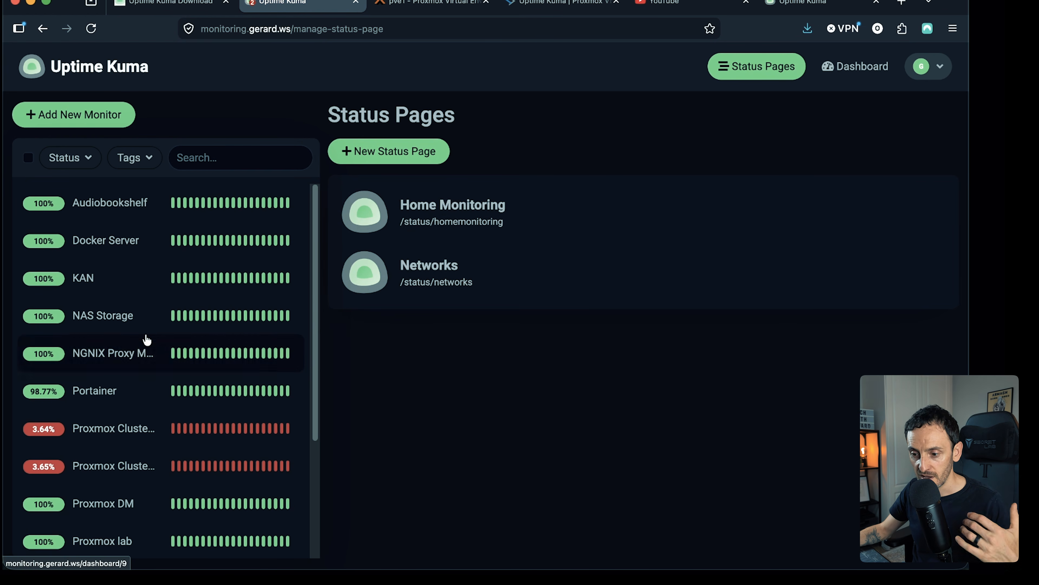
scroll(143, 334, down, 1)
scroll(146, 332, down, 3)
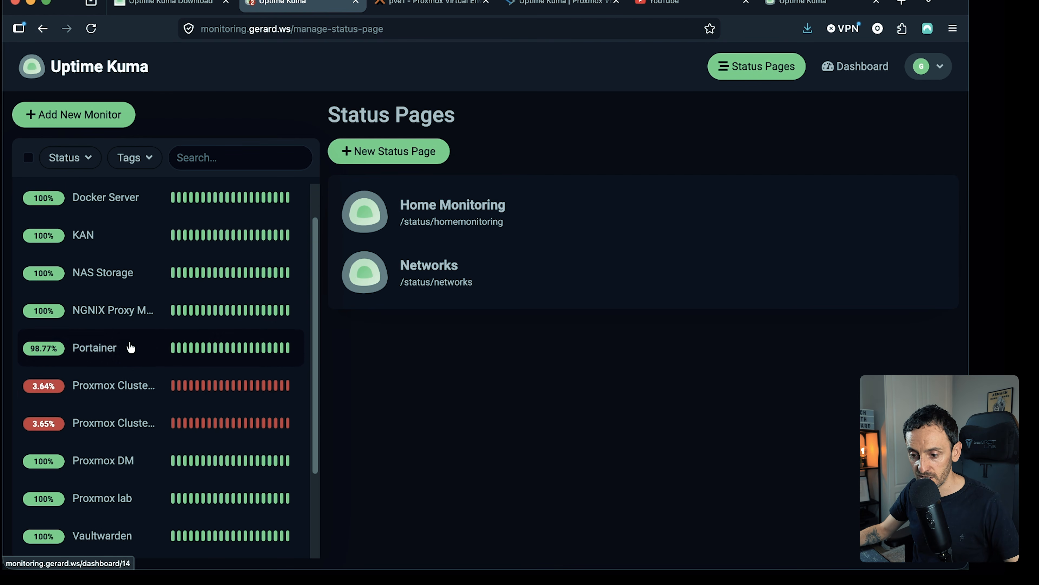
- Return to the newly installed Uptime Kuma instance and start a new status page there
scroll(143, 402, down, 4)
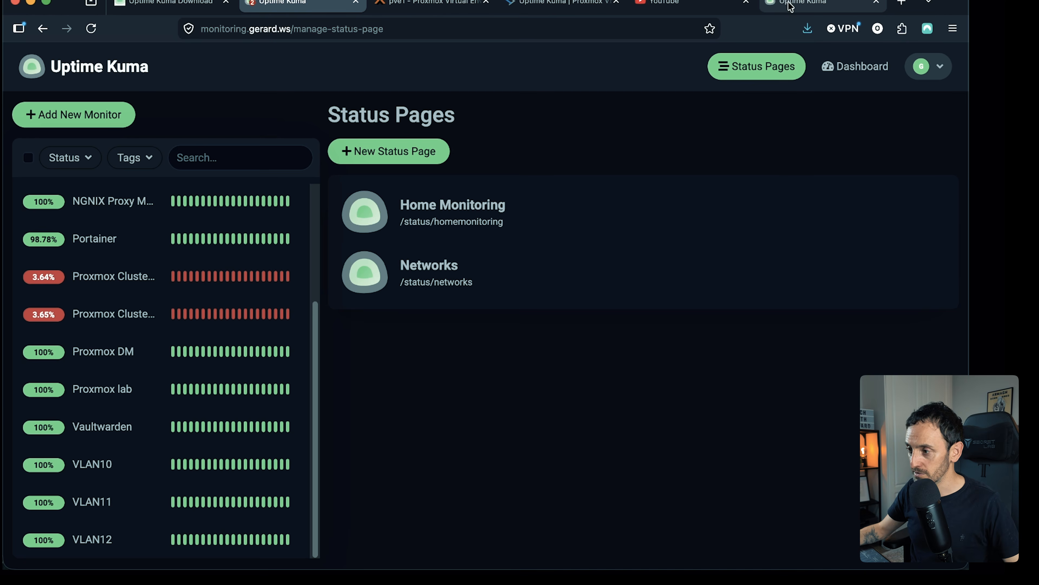
click(794, 5)
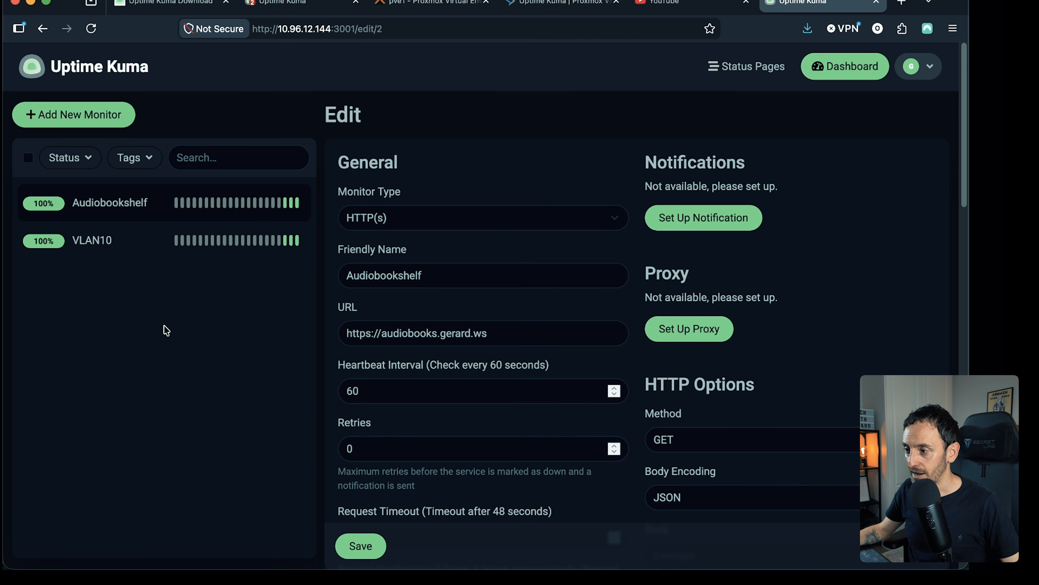
click(747, 67)
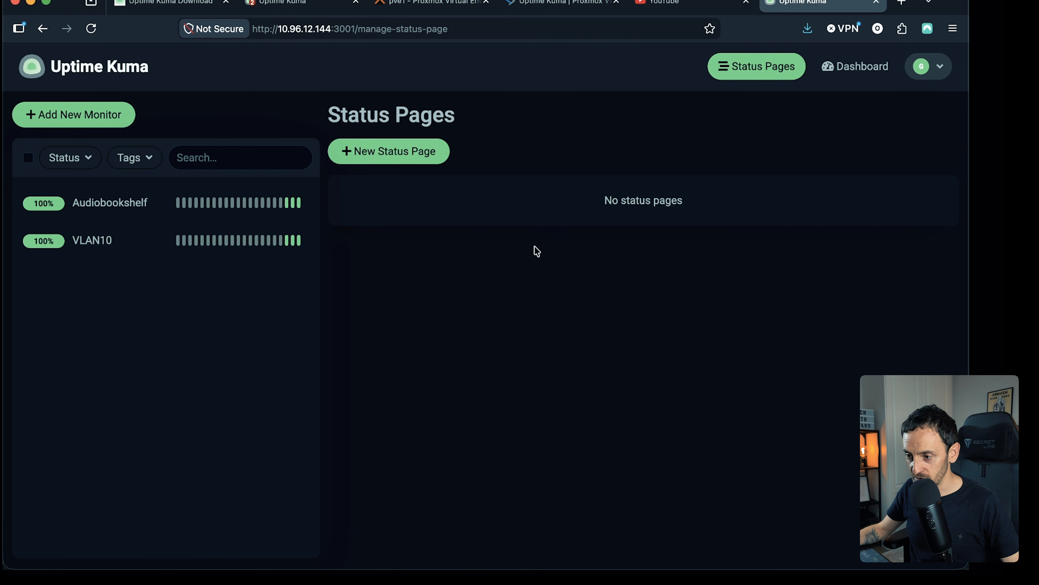
click(393, 158)
- Name the status page Home Status, set its slug to home and create it
click(409, 185)
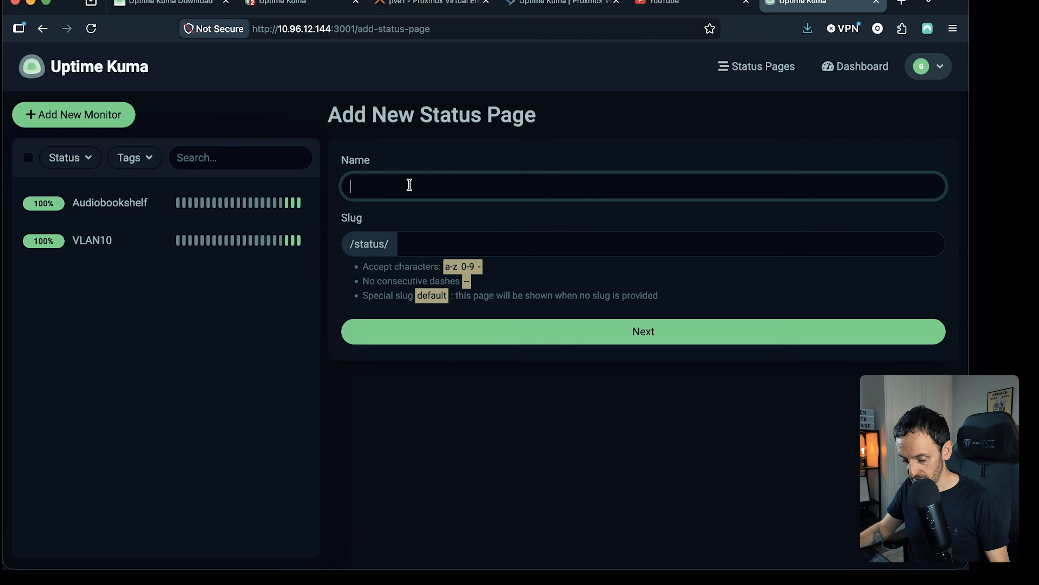
text(Home S)
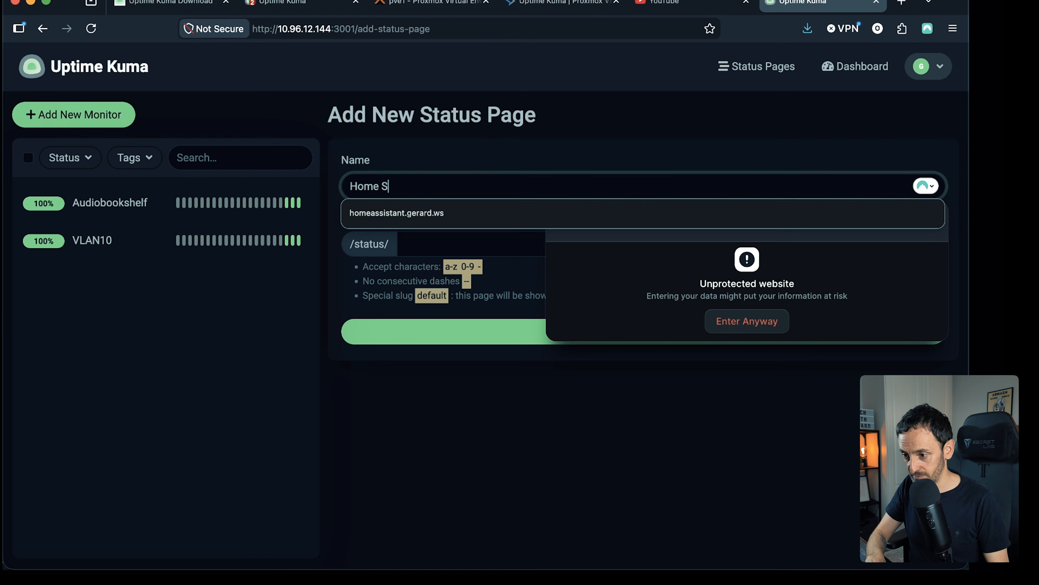
text(tatus)
click(419, 241)
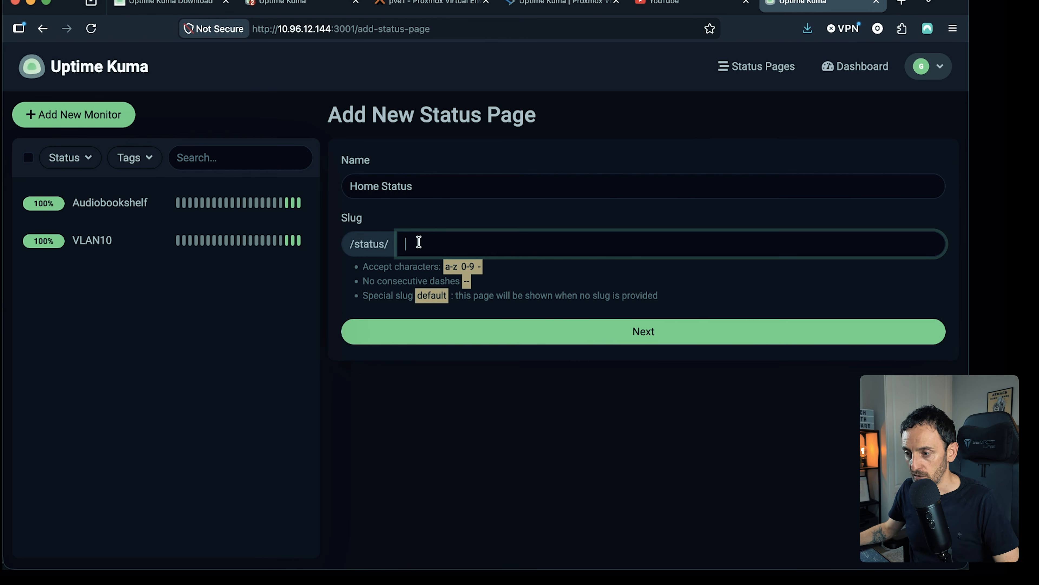
text(home)
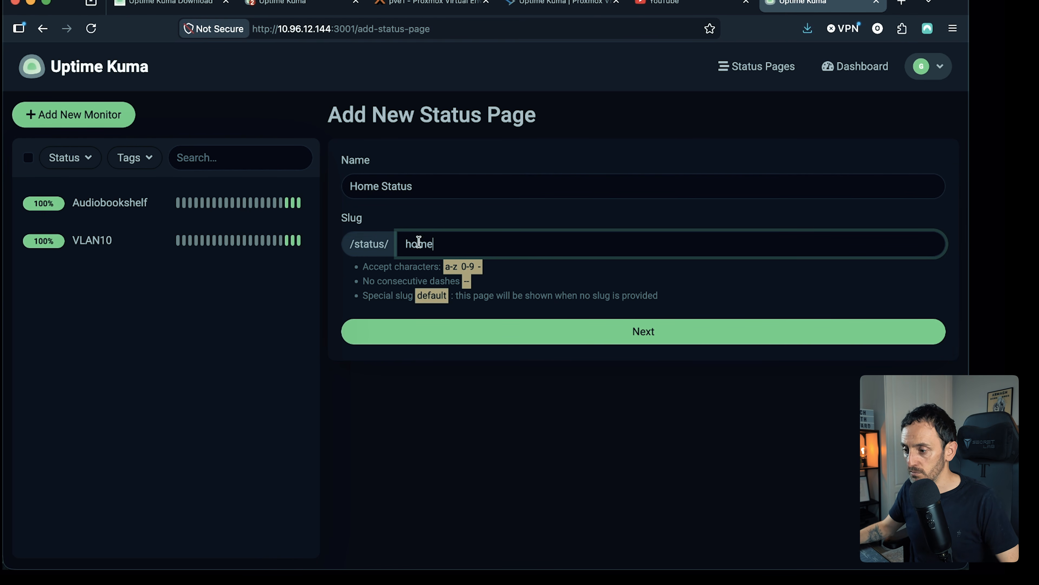
click(650, 338)
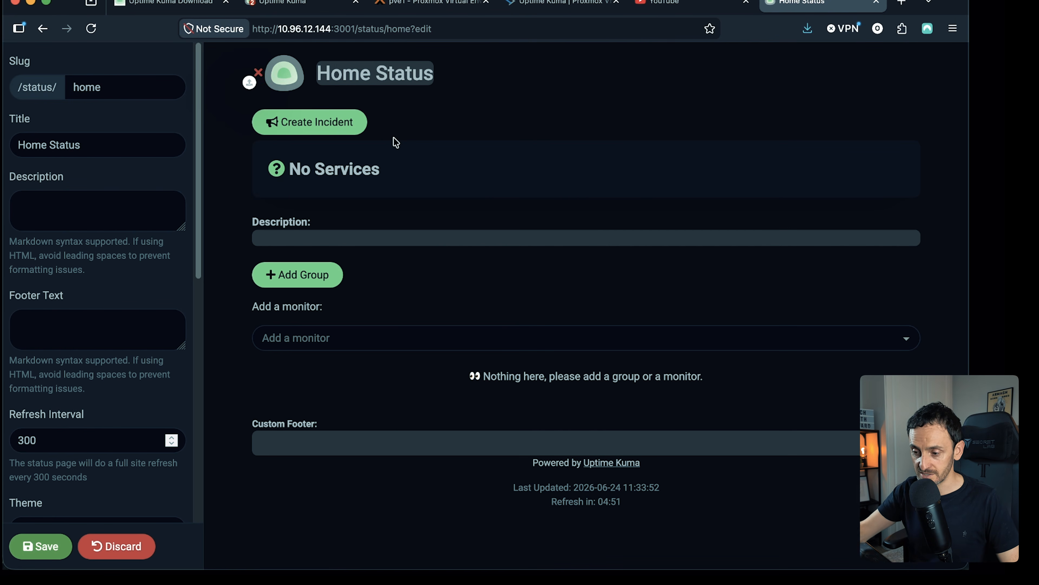
- Add a group to the Home Status page and rename it Test Services
click(311, 275)
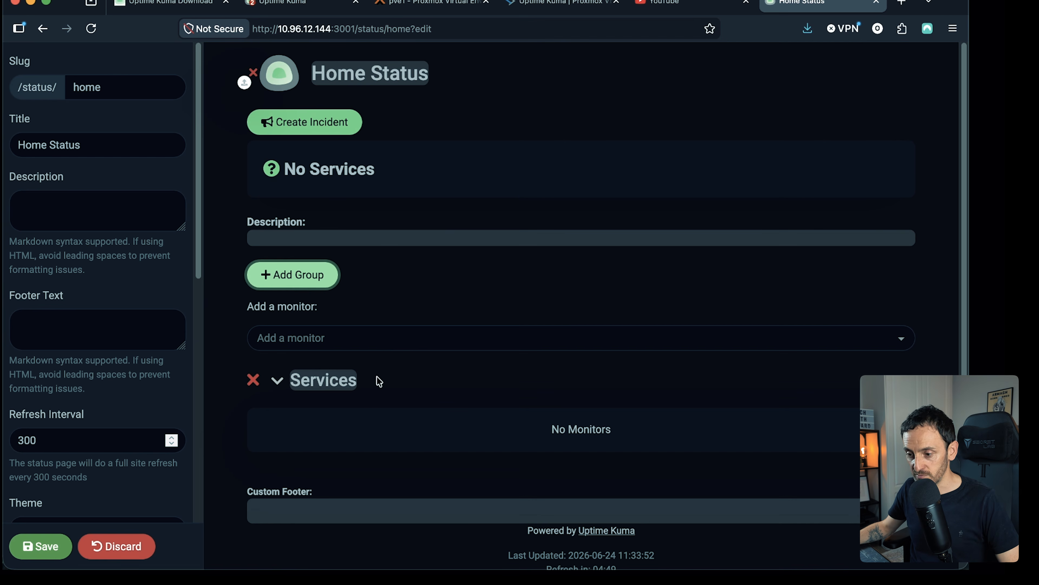
click(442, 387)
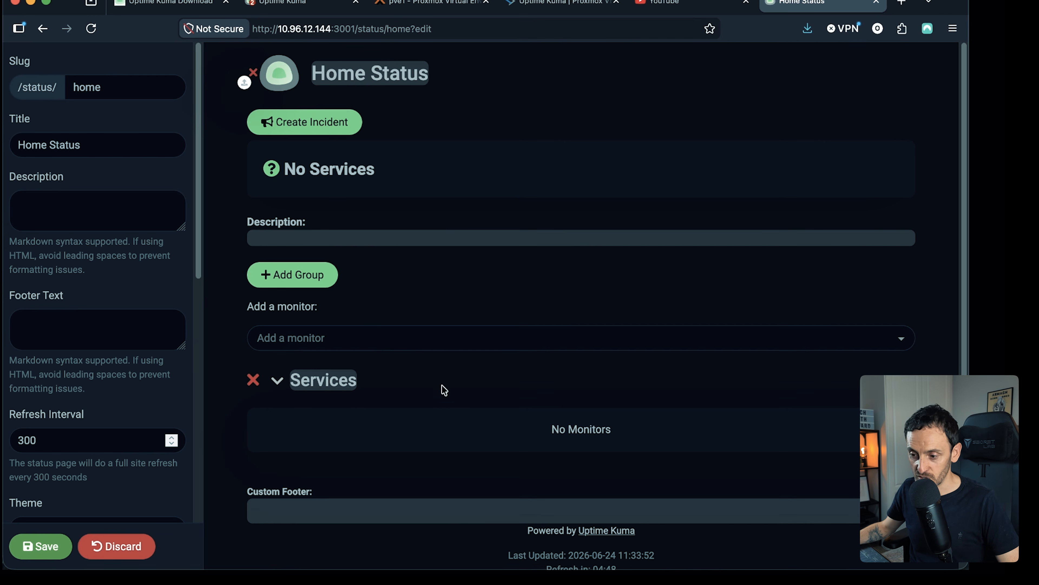
double_click(336, 389)
text(Te)
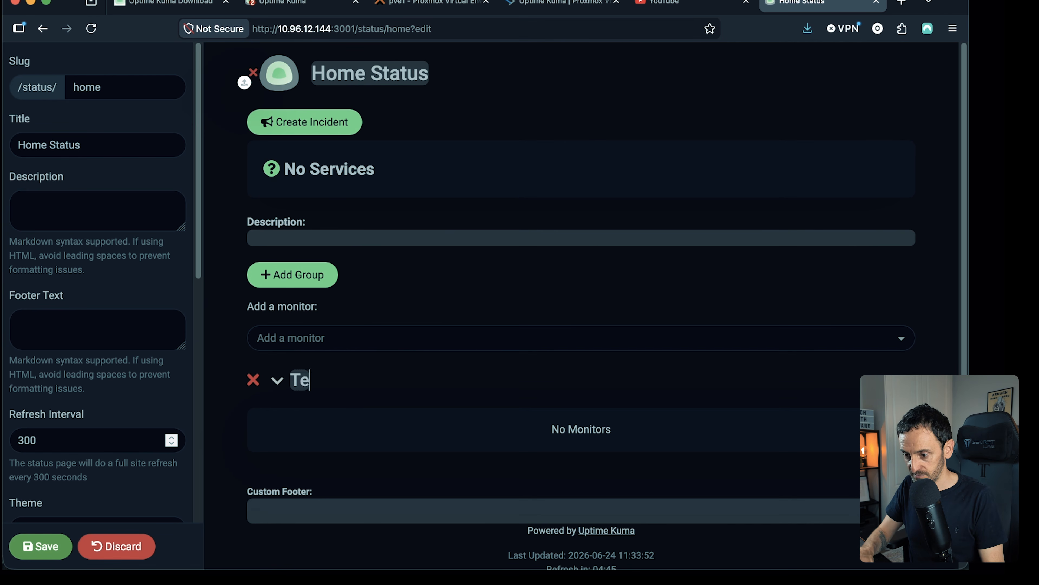
text(st Services)
key(Return)
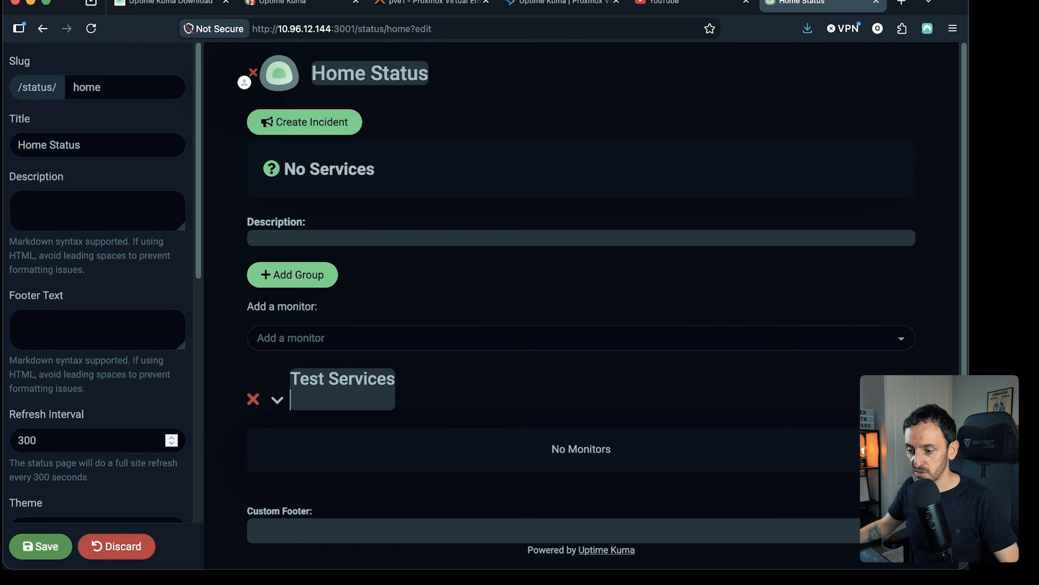
key(BackSpace)
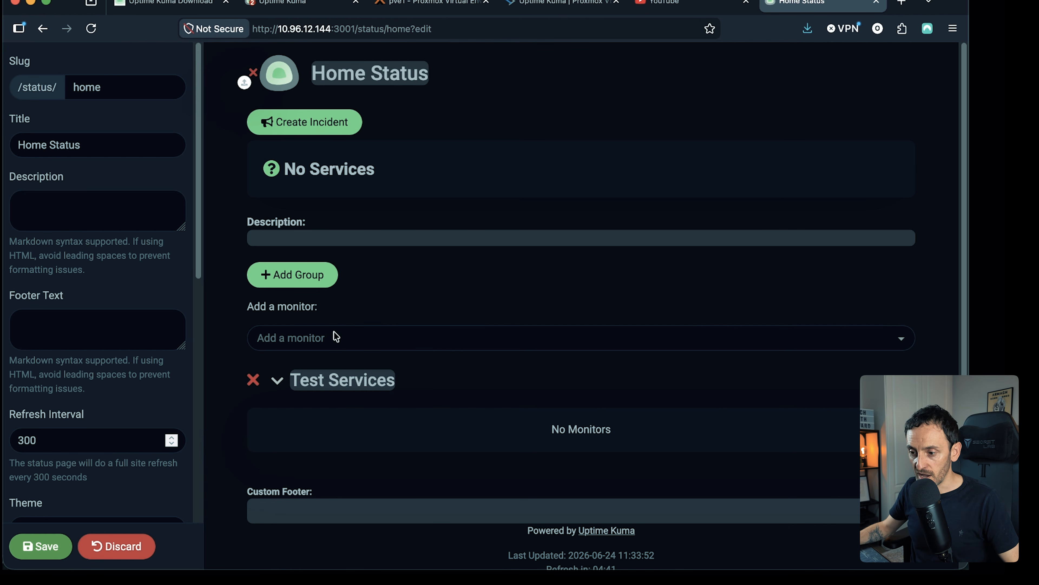
- Add the Audiobookshelf and VLAN10 monitors to the Test Services group and save the status page
click(322, 334)
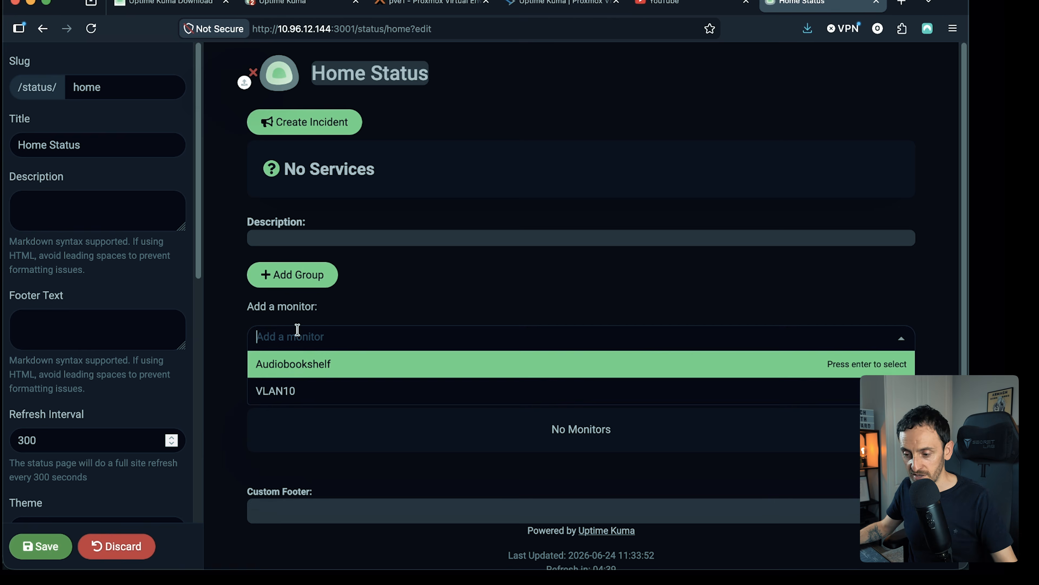
click(307, 366)
click(326, 344)
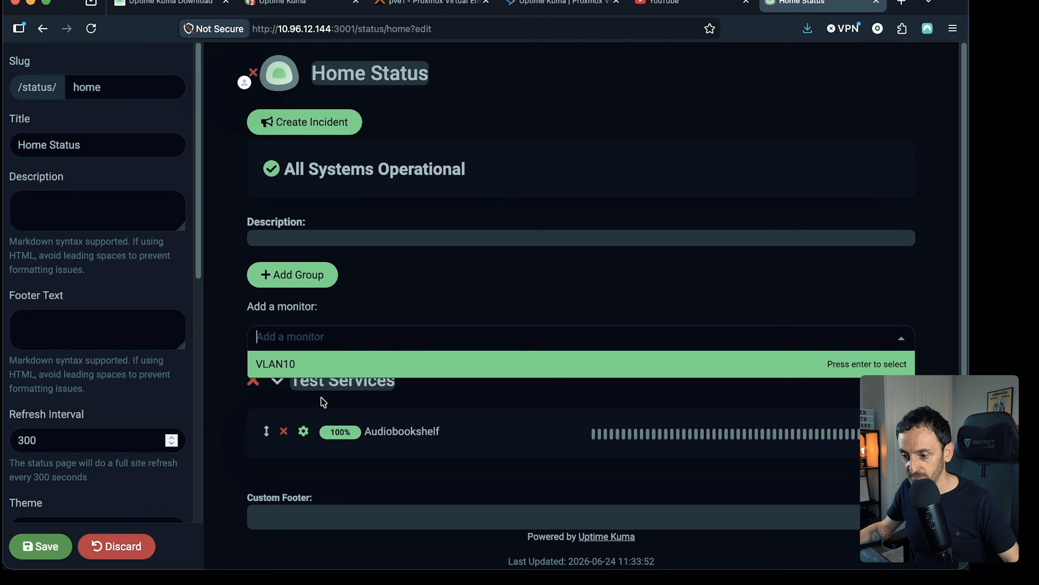
click(303, 366)
scroll(491, 389, down, 1)
scroll(466, 368, up, 1)
scroll(452, 363, down, 1)
click(35, 546)
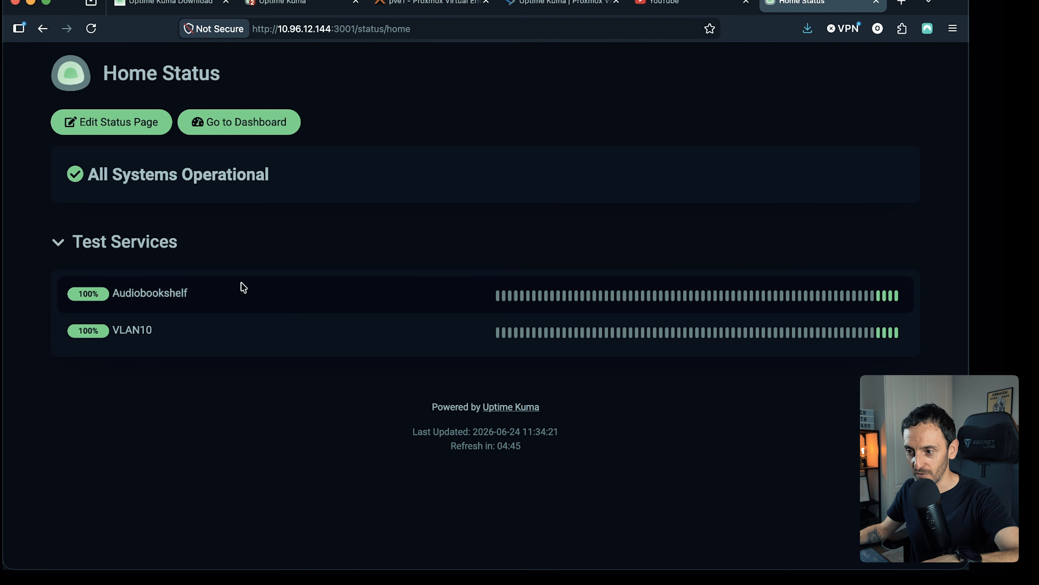
- Switch to the existing monitoring instance and view its Networks status page
click(284, 3)
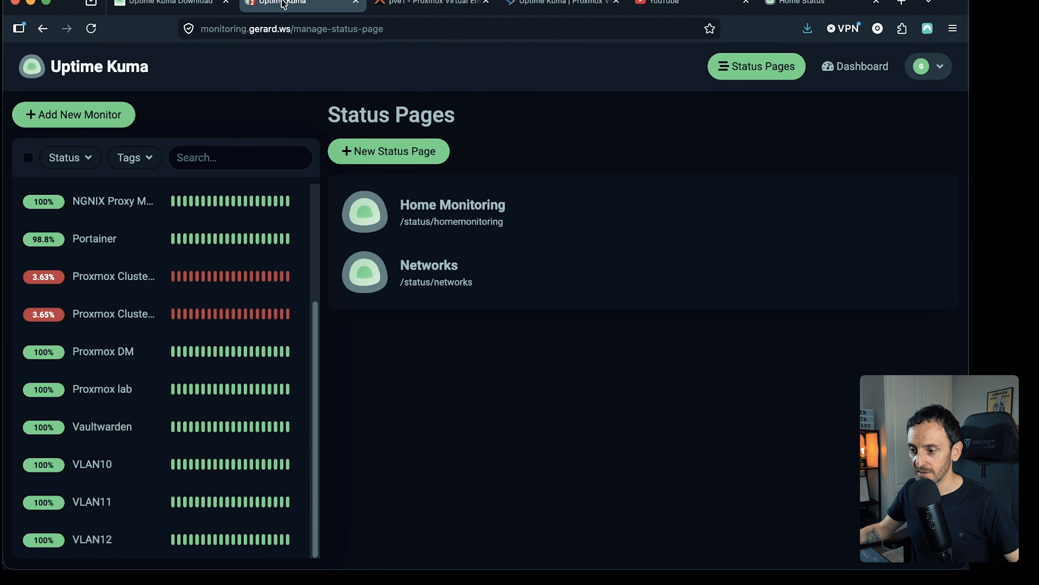
click(464, 269)
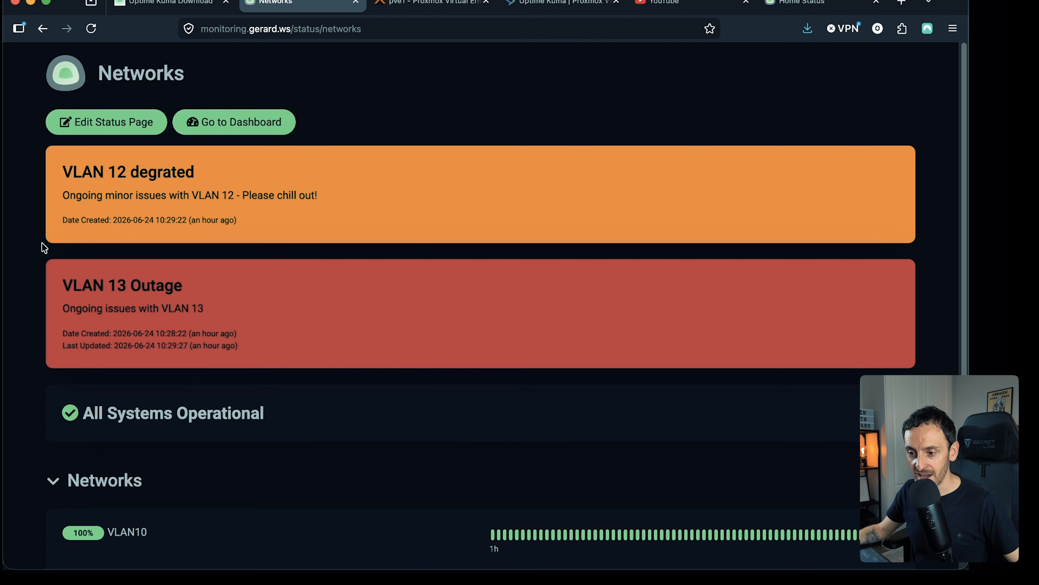
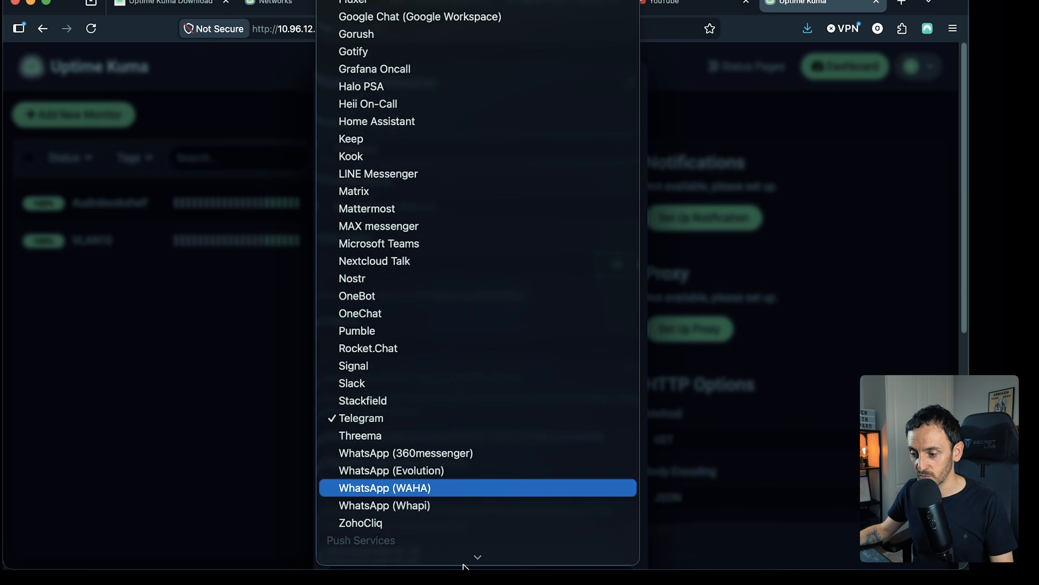
- Browse the supported notification types, from chat platforms to regional services, and choose Telegram
scroll(465, 565, down, 15)
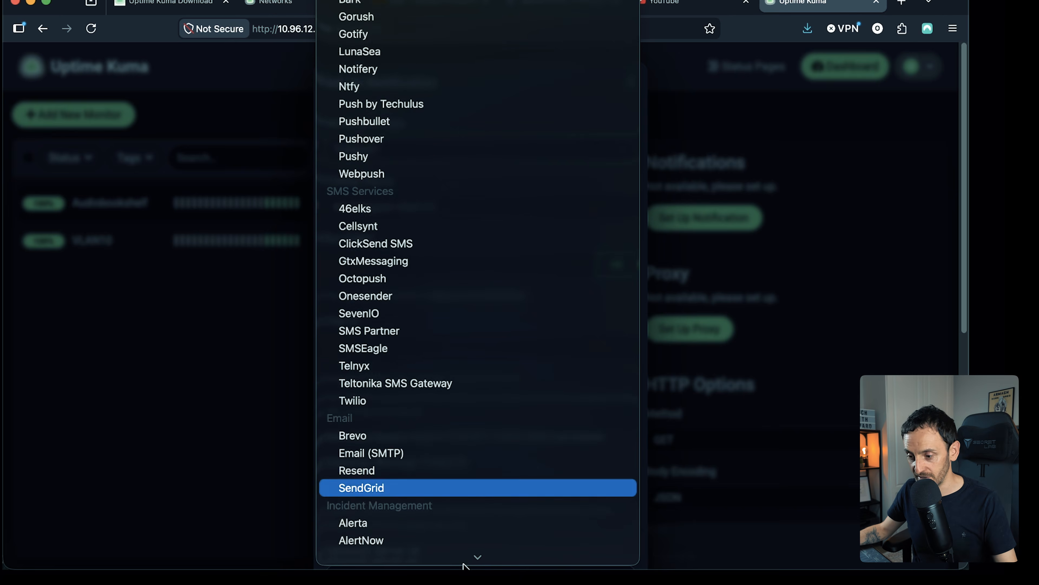
scroll(466, 561, down, 5)
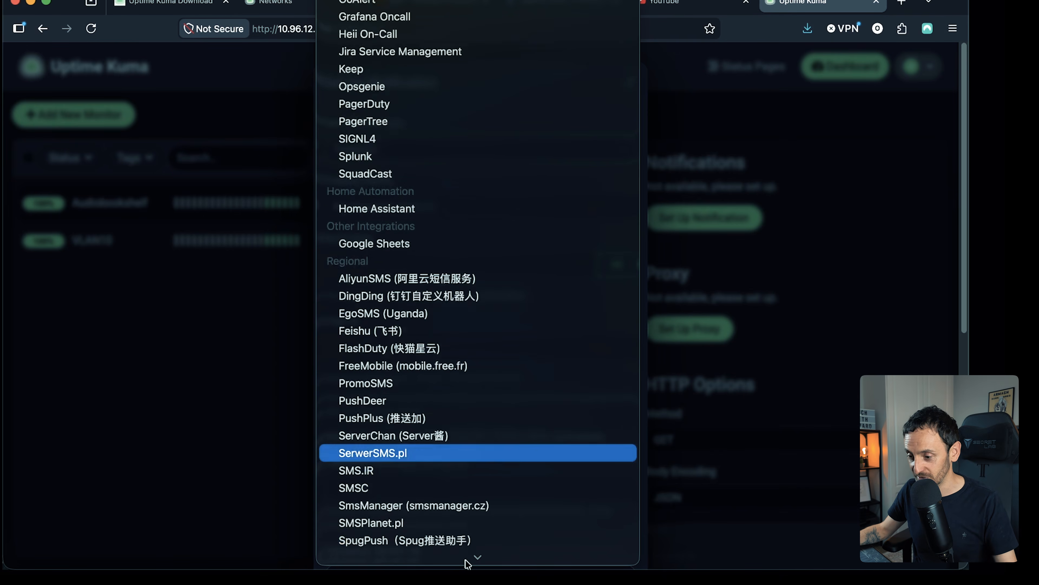
scroll(461, 176, up, 20)
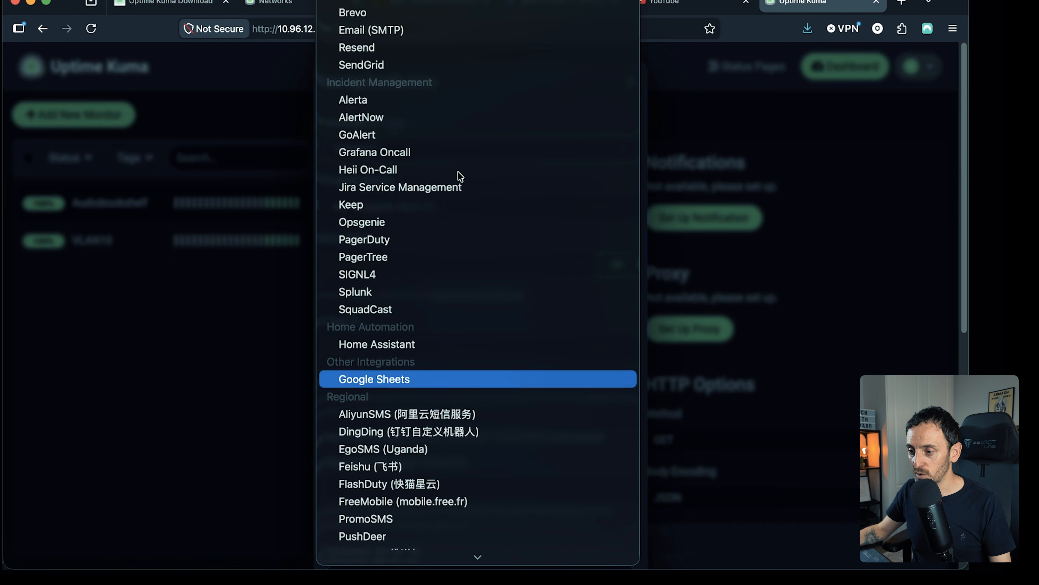
scroll(459, 225, down, 4)
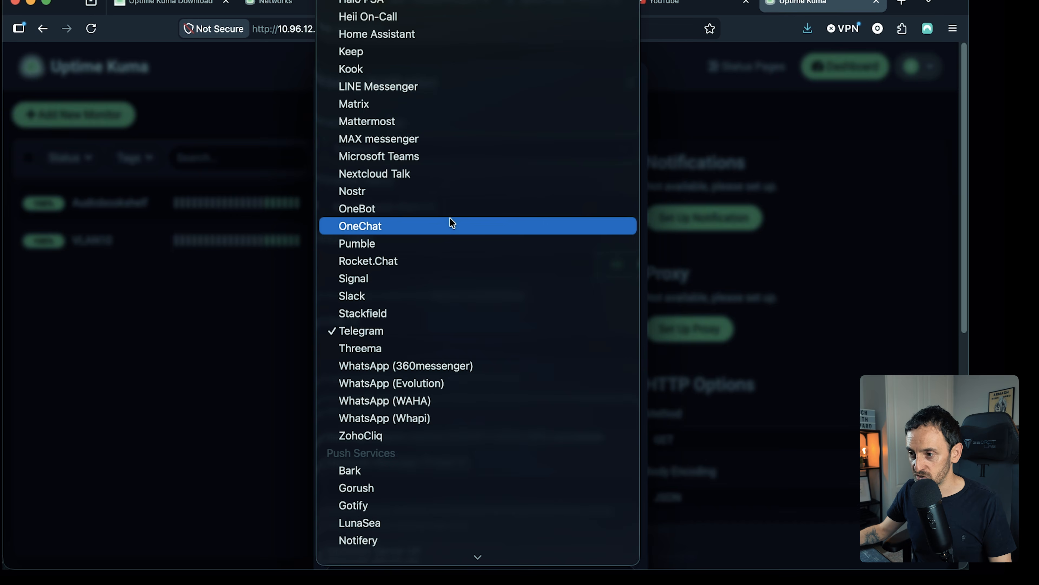
scroll(450, 221, up, 4)
scroll(450, 216, down, 10)
scroll(450, 222, up, 15)
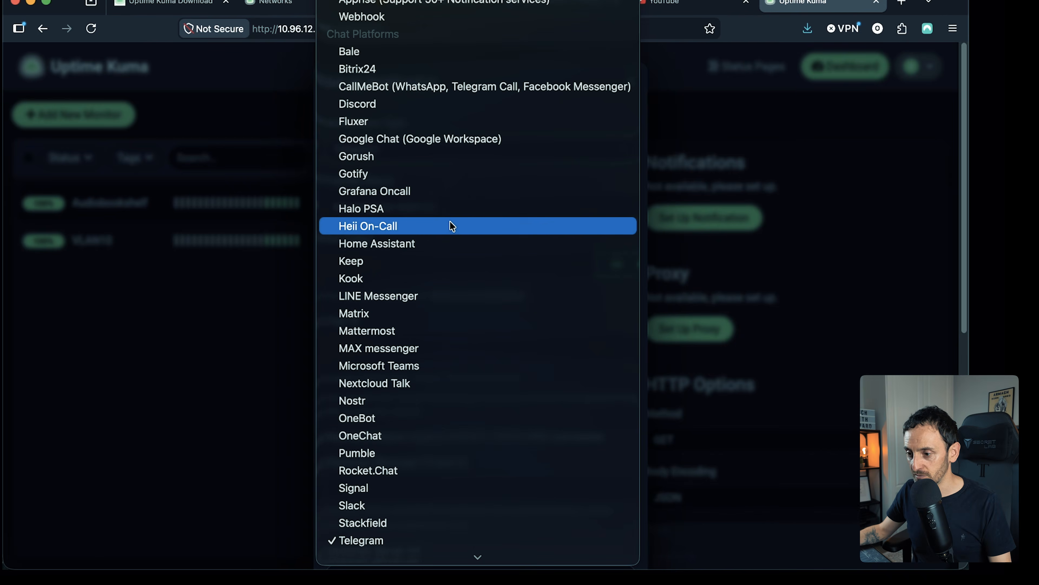
scroll(471, 286, down, 5)
click(415, 335)
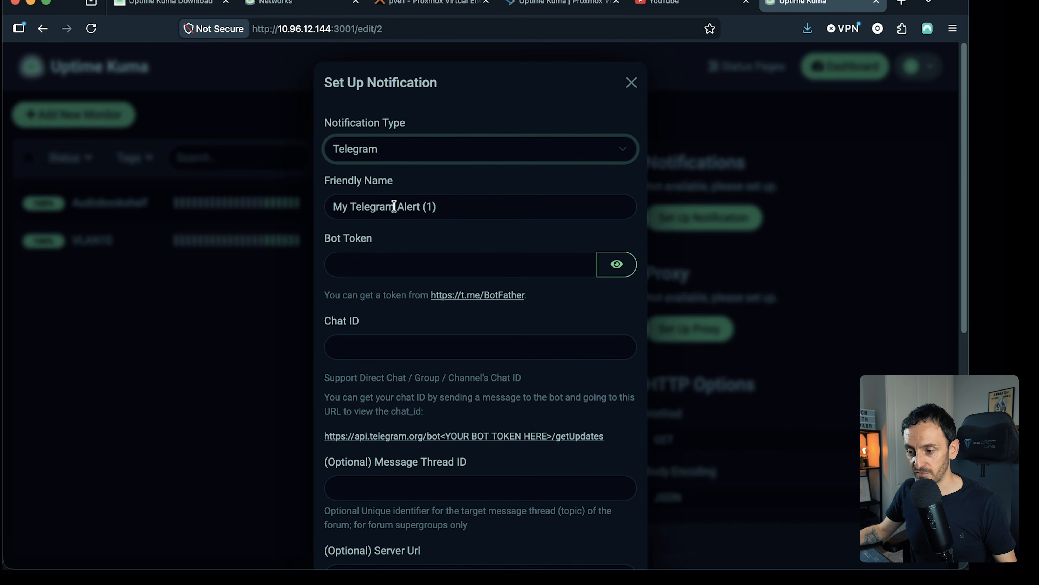
- Set the notification's friendly name to Telegram Alerting
click(470, 205)
drag(453, 208, 431, 208)
key(BackSpace)
key(BackSpace)
key(BackSpace)
key(BackSpace)
key(BackSpace)
key(BackSpace)
key(BackSpace)
key(BackSpace)
key(BackSpace)
key(BackSpace)
key(BackSpace)
key(BackSpace)
key(BackSpace)
key(BackSpace)
key(BackSpace)
key(BackSpace)
key(BackSpace)
key(BackSpace)
key(BackSpace)
key(BackSpace)
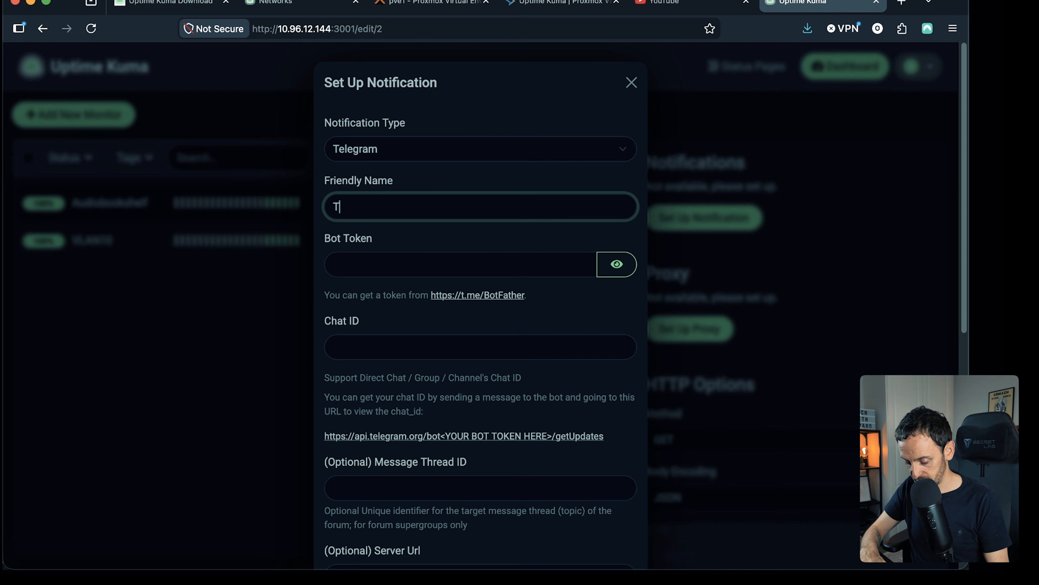
text(Telegram Alerting)
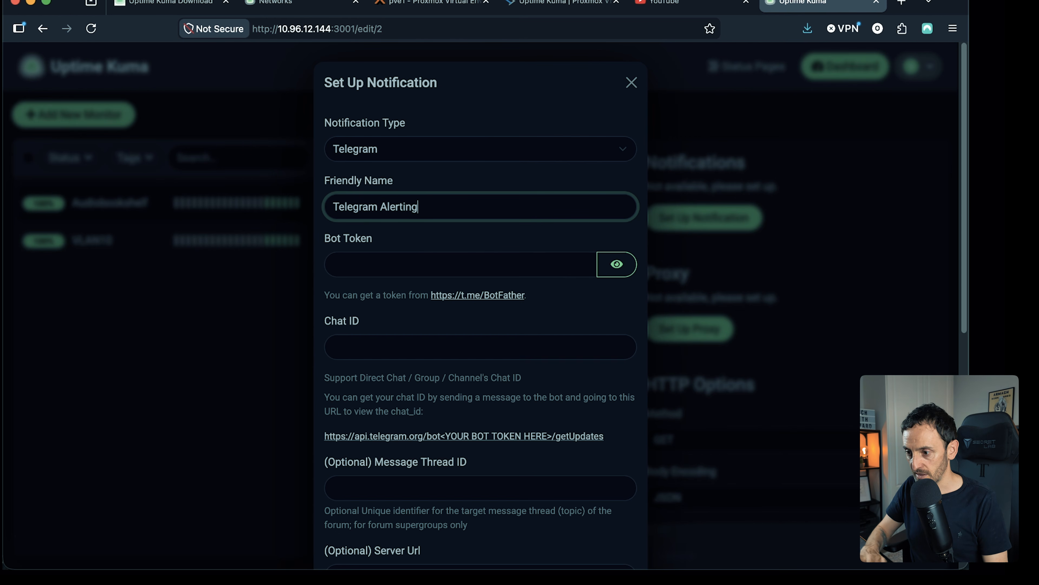
- Follow the BotFather link for getting a bot token and open its chat in the Telegram app
click(390, 267)
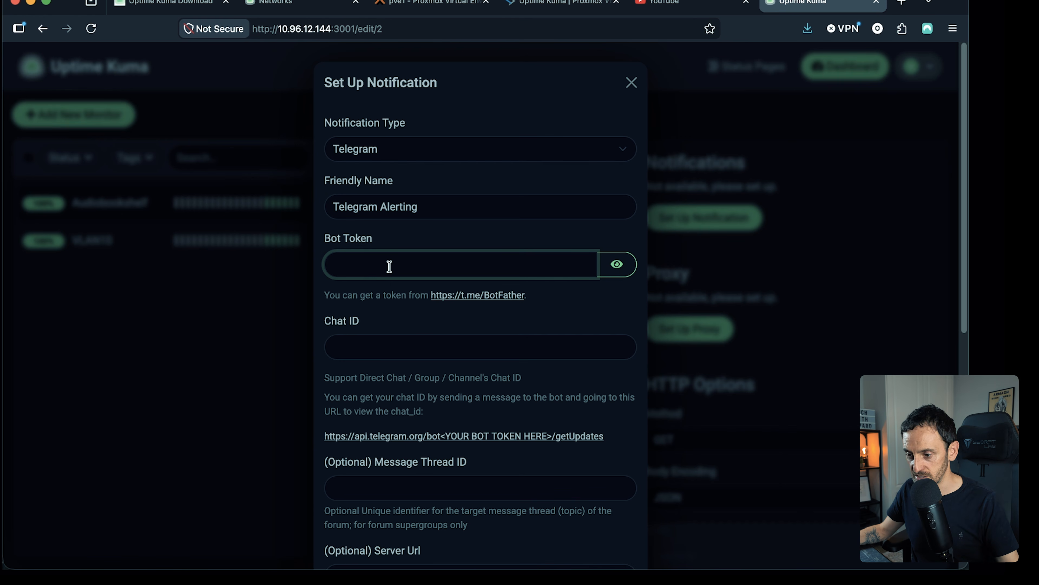
click(462, 298)
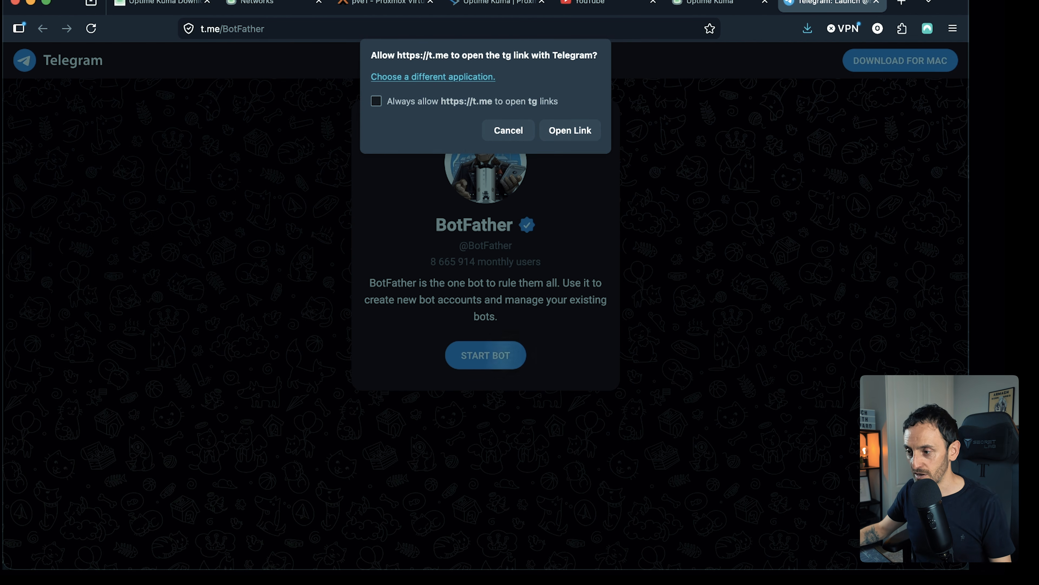
click(561, 133)
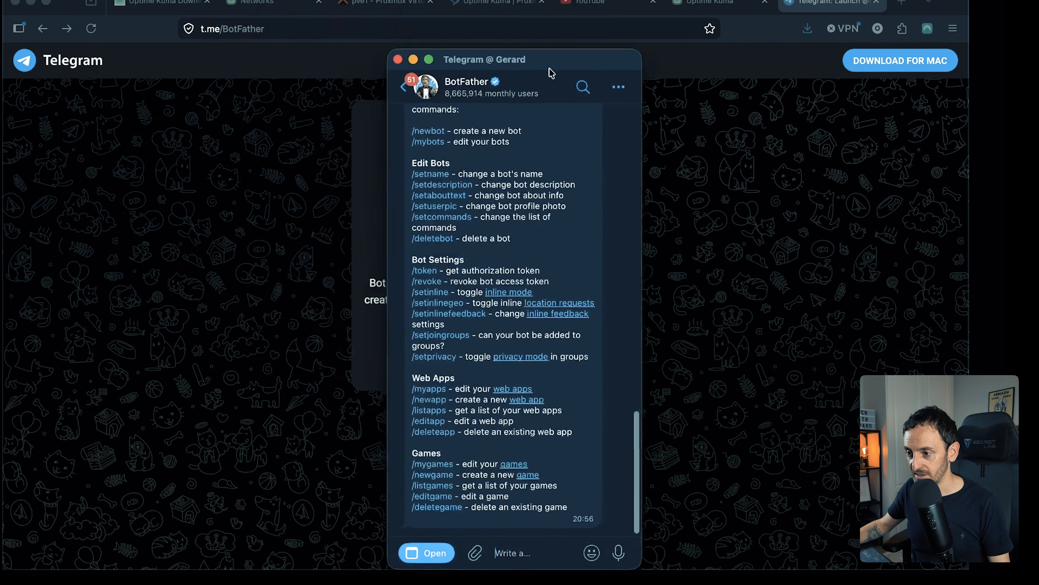
drag(550, 62, 582, 23)
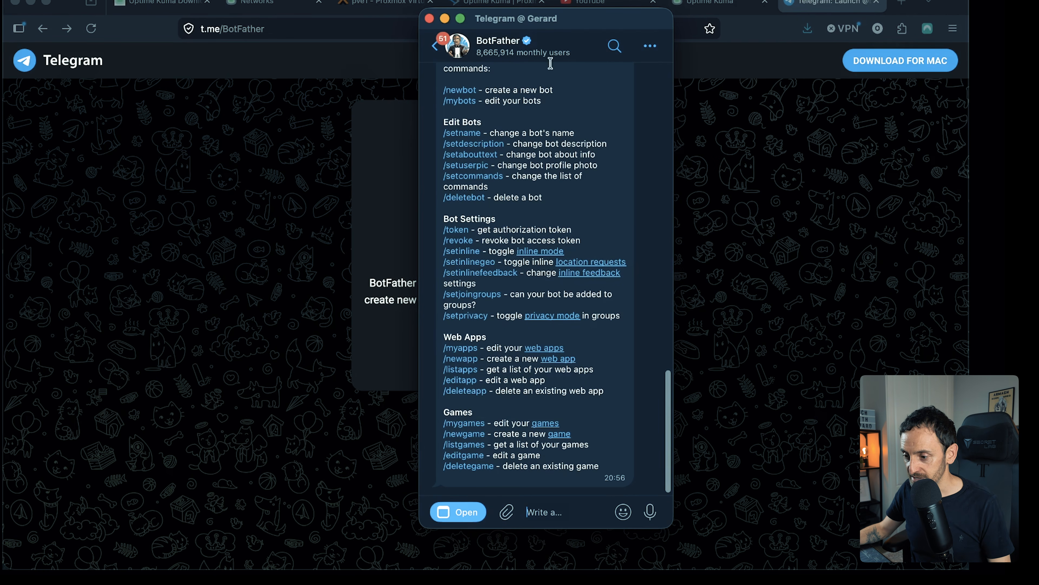
- Start a new bot with BotFather's /newbot command and name it with the owner's first name followed by Uptime Kuma
scroll(574, 225, up, 1)
scroll(560, 223, up, 5)
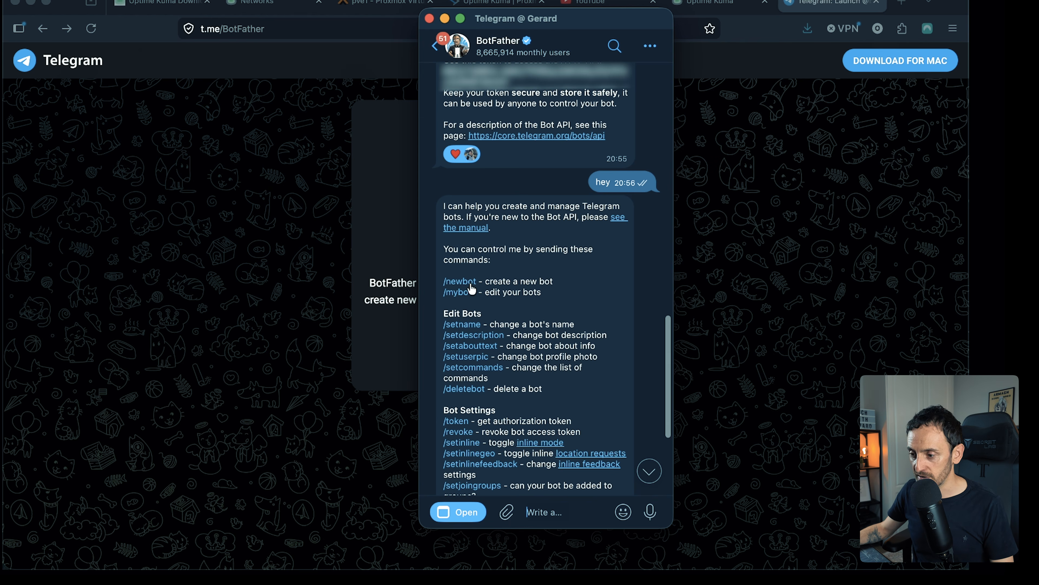
click(461, 284)
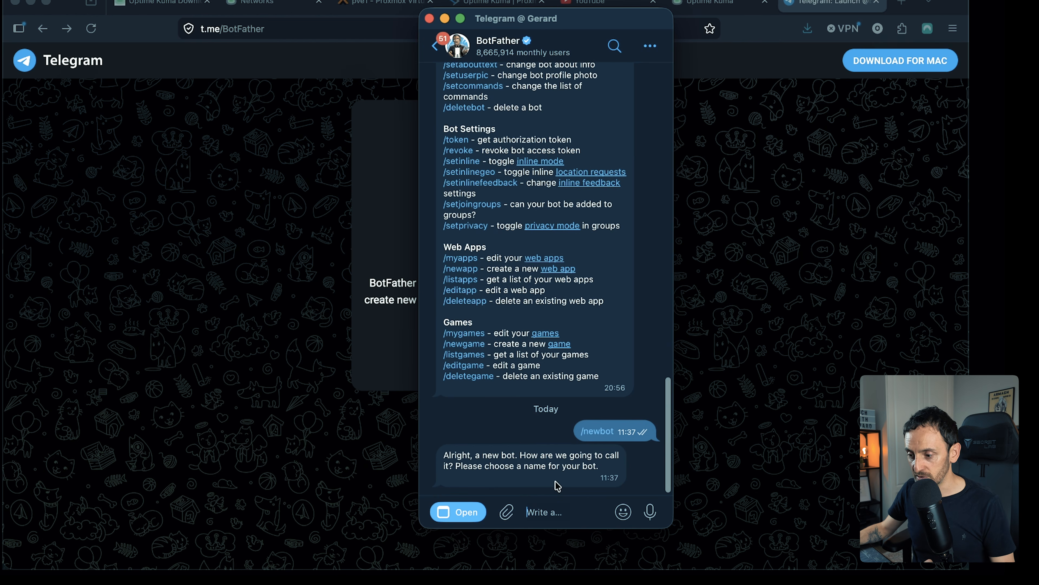
click(549, 513)
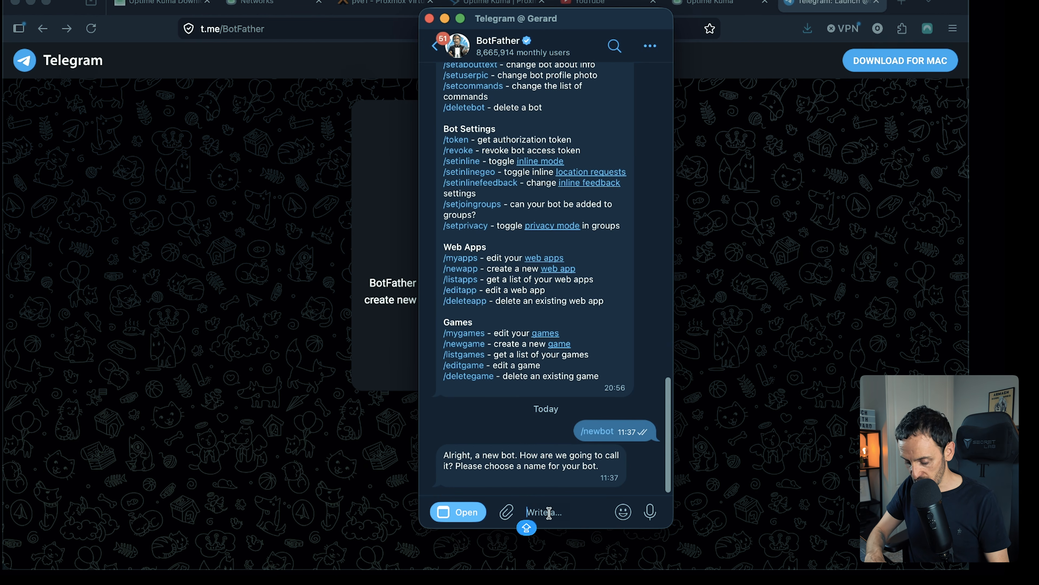
text(Gerards UP)
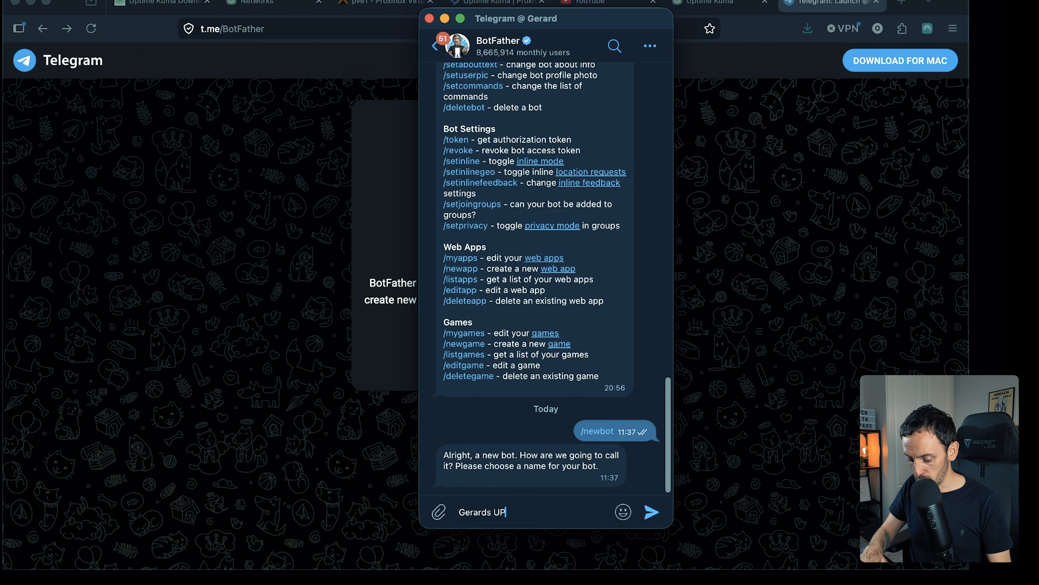
text(tim)
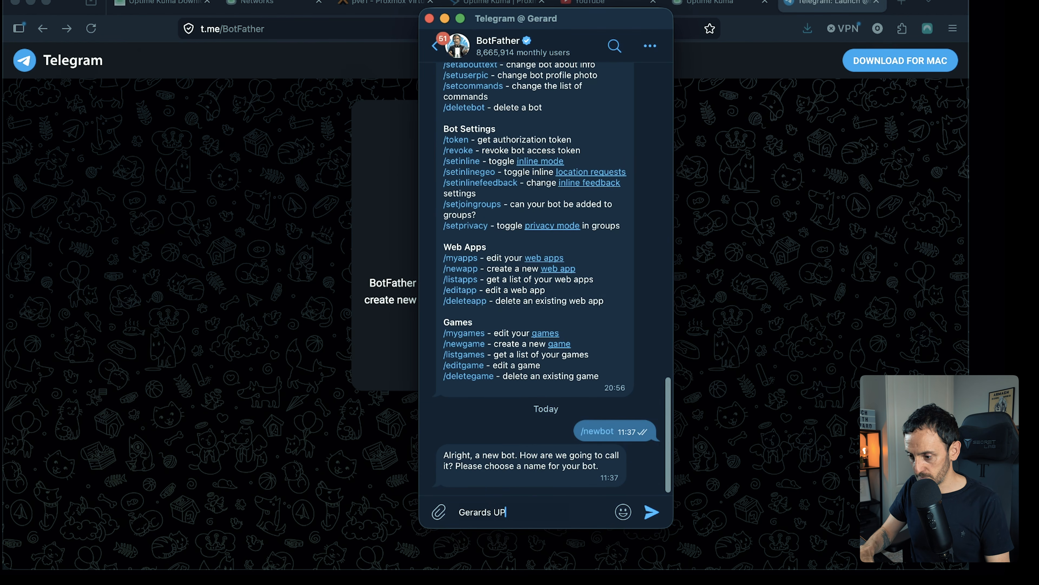
text(ptiu)
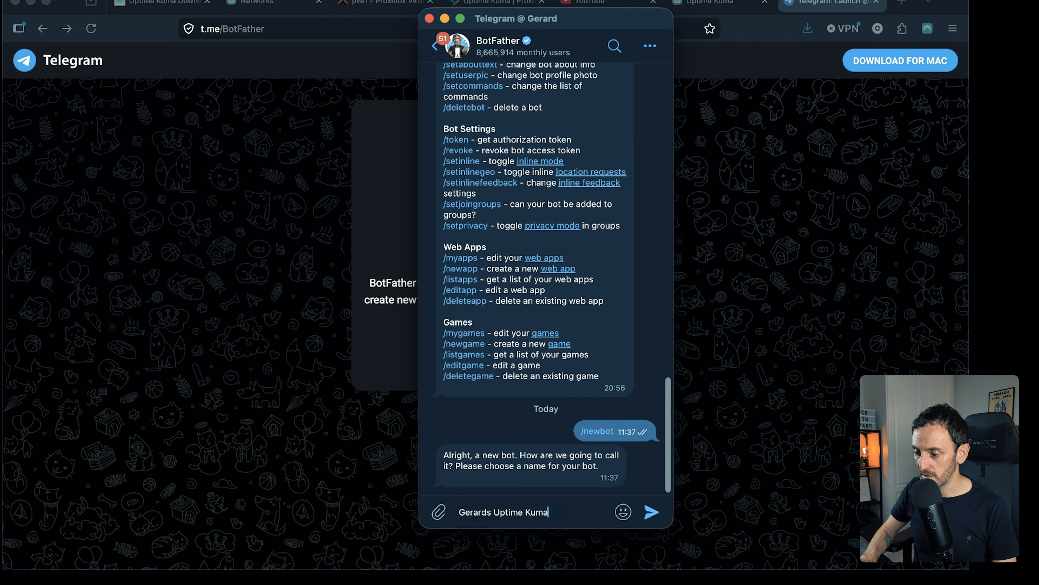
key(Return)
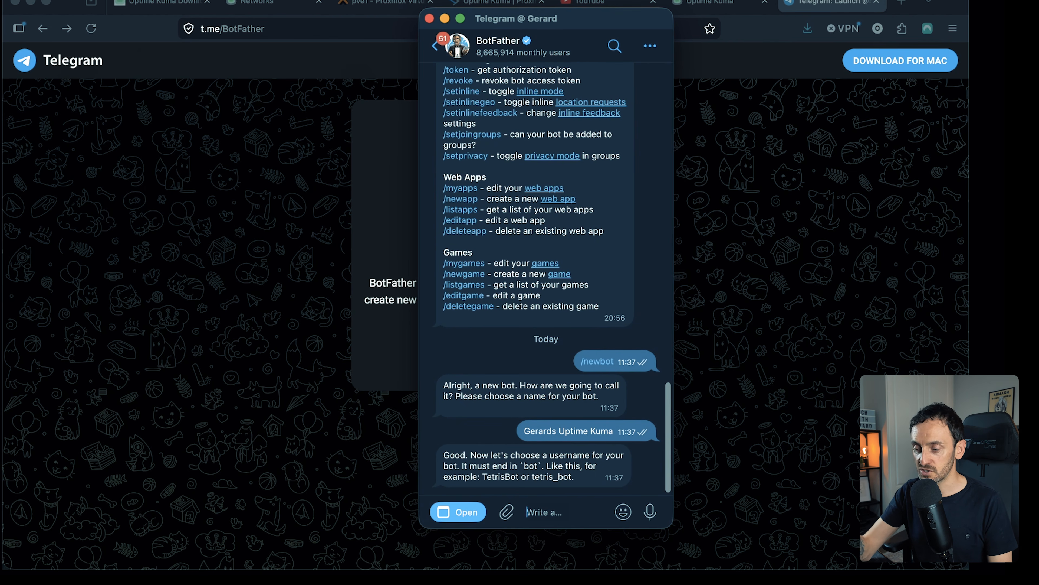
- Try to register a bot username made of the owner's name followed by _uptime_kuma_alert
text(@)
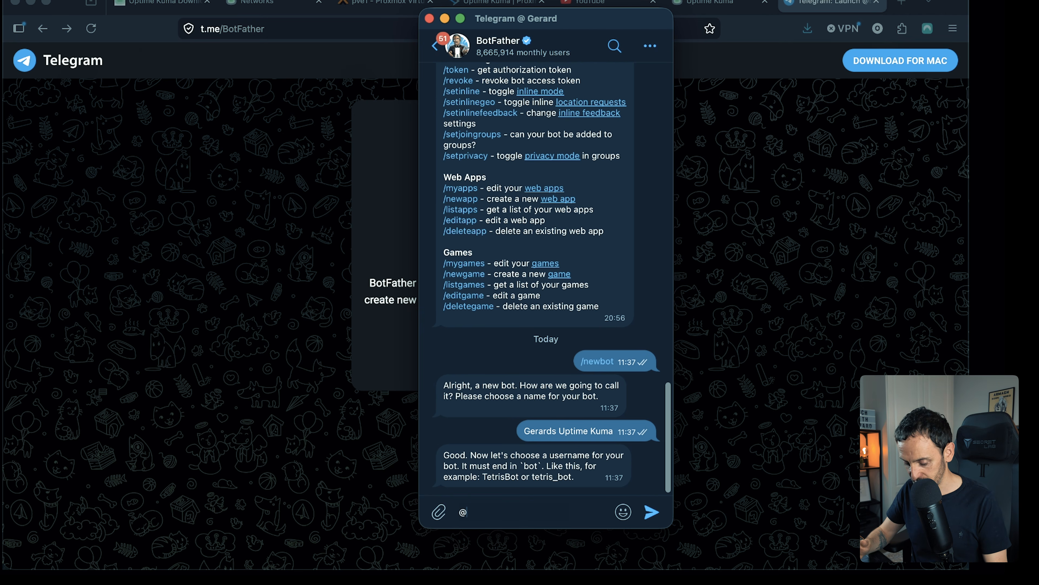
text(gerards_uptime_ku)
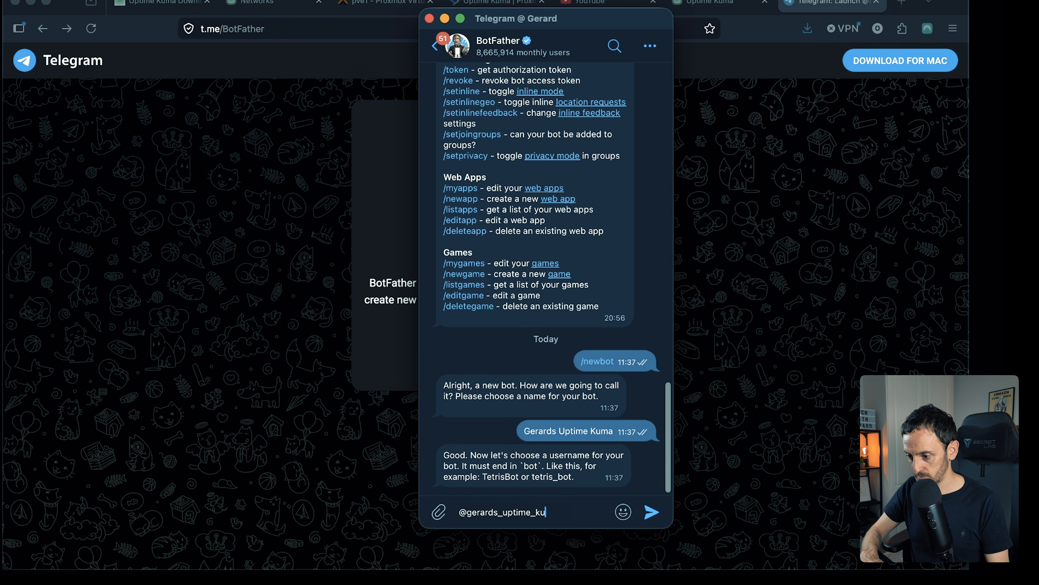
text(ma_alert)
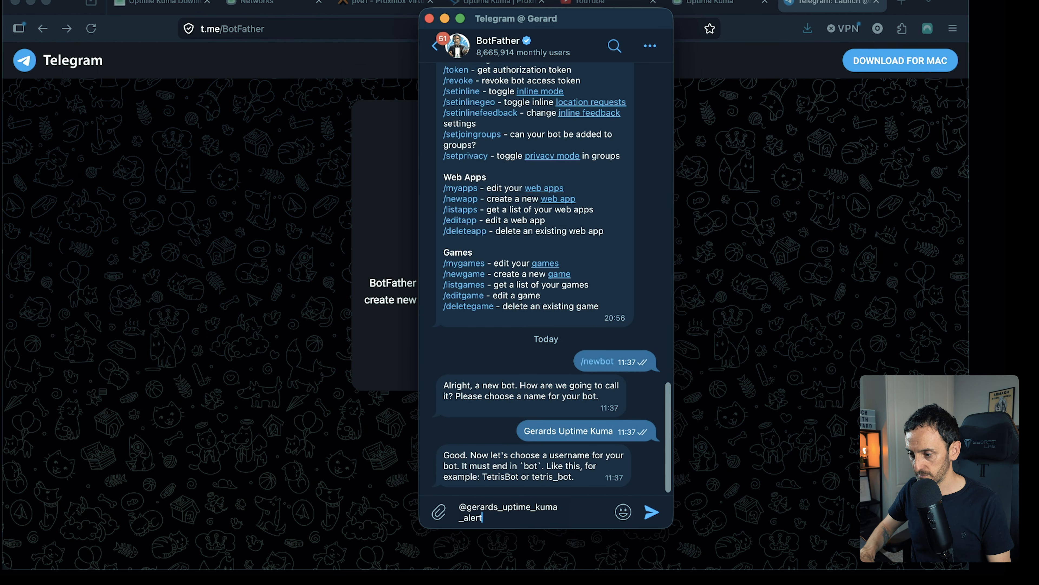
key(Return)
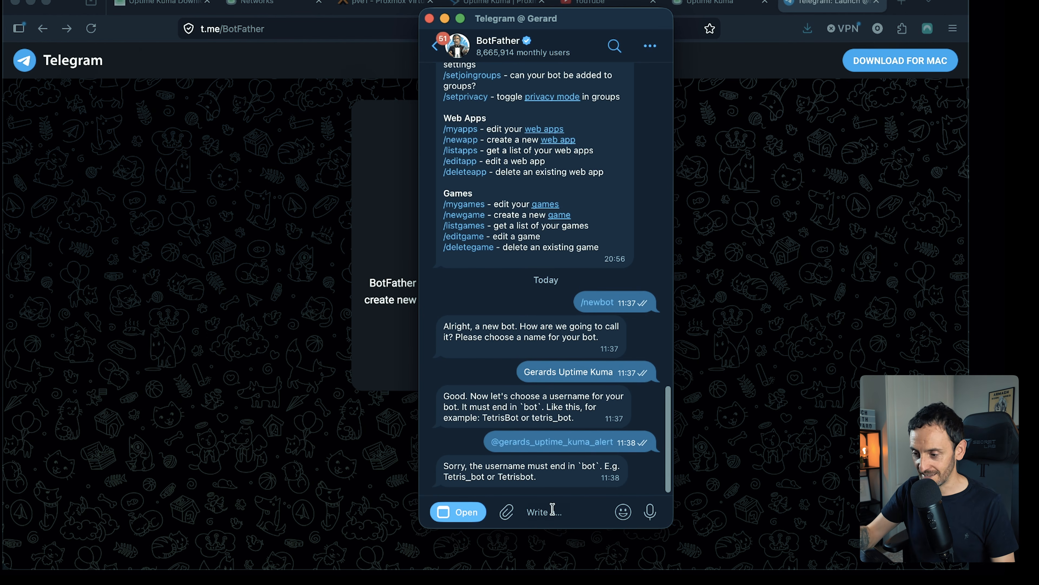
- Register a bot username made of the owner's name followed by _uptime_kuma_alert_bot
text(+)
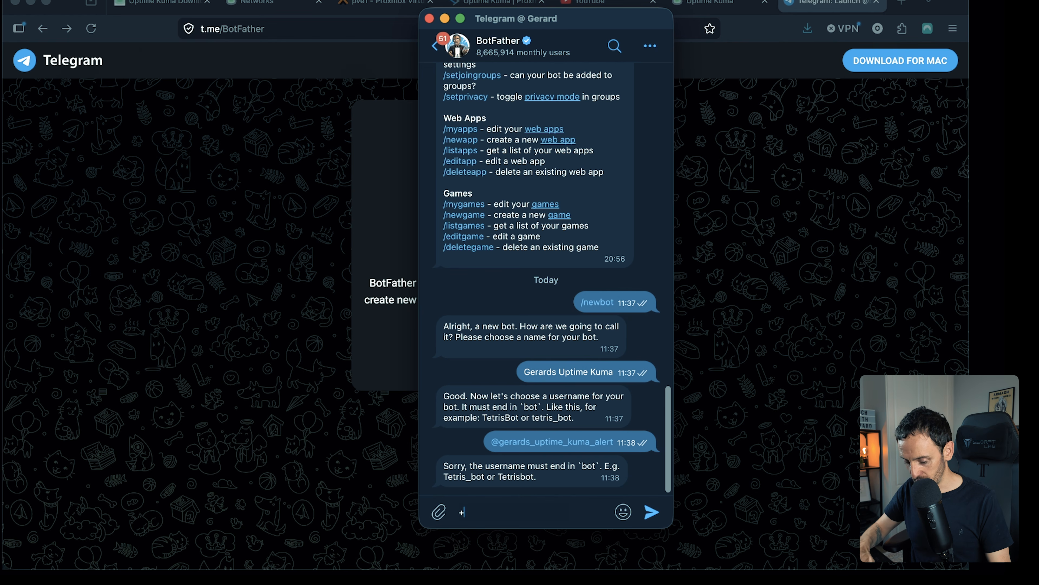
key(BackSpace)
text(@gerards_)
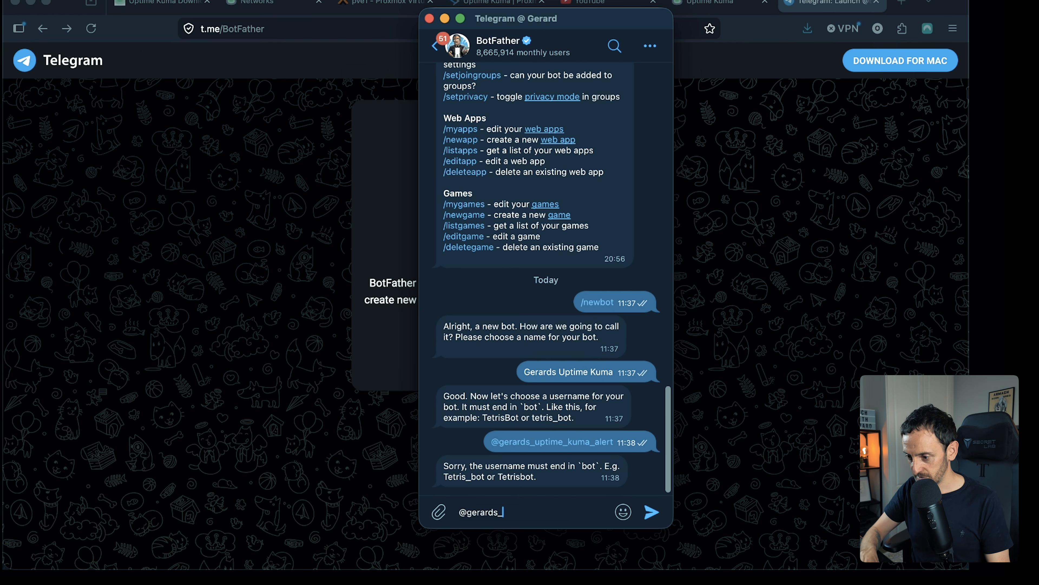
text(uptime_kuma_alert_bot)
key(Return)
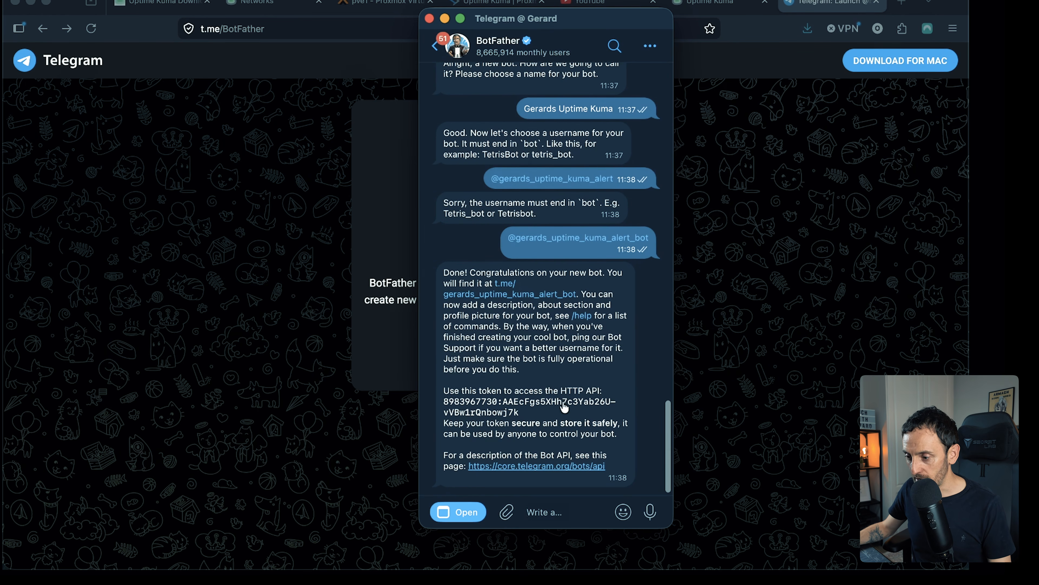
- Copy the HTTP API token from BotFather and paste it as the bot token in Uptime Kuma's notification setup
click(545, 405)
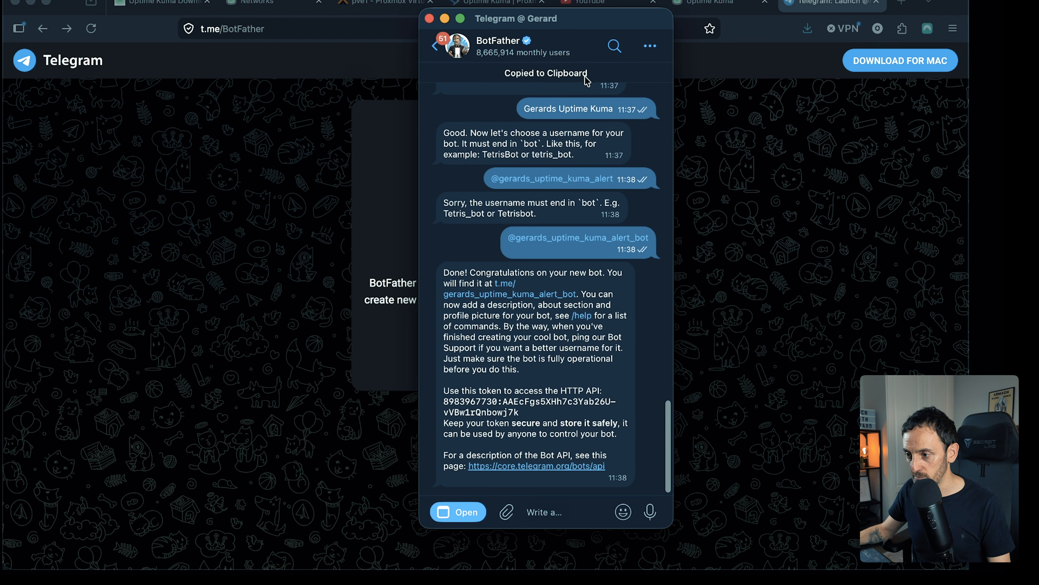
click(709, 3)
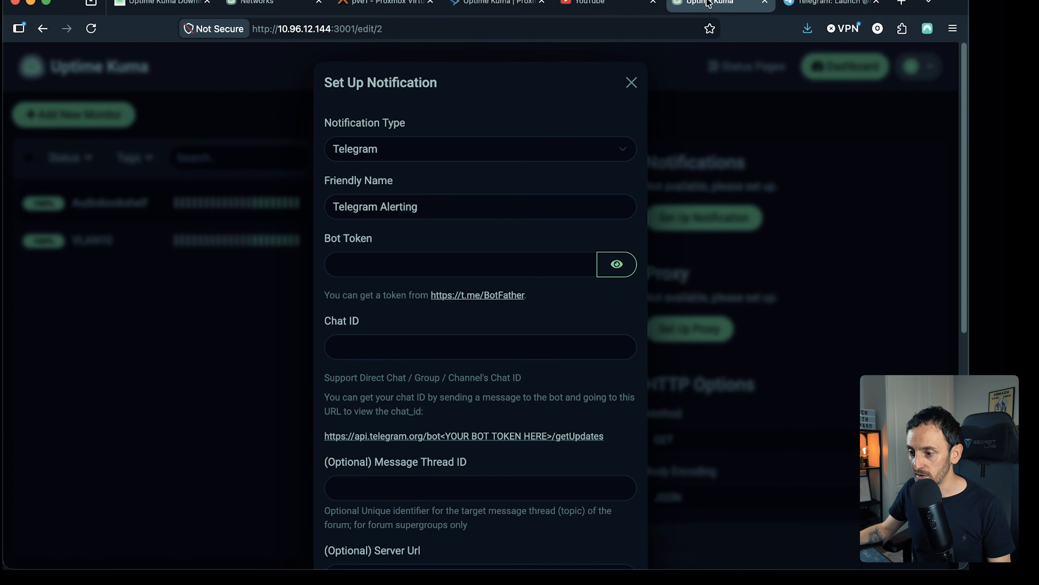
click(354, 264)
key(super+v)
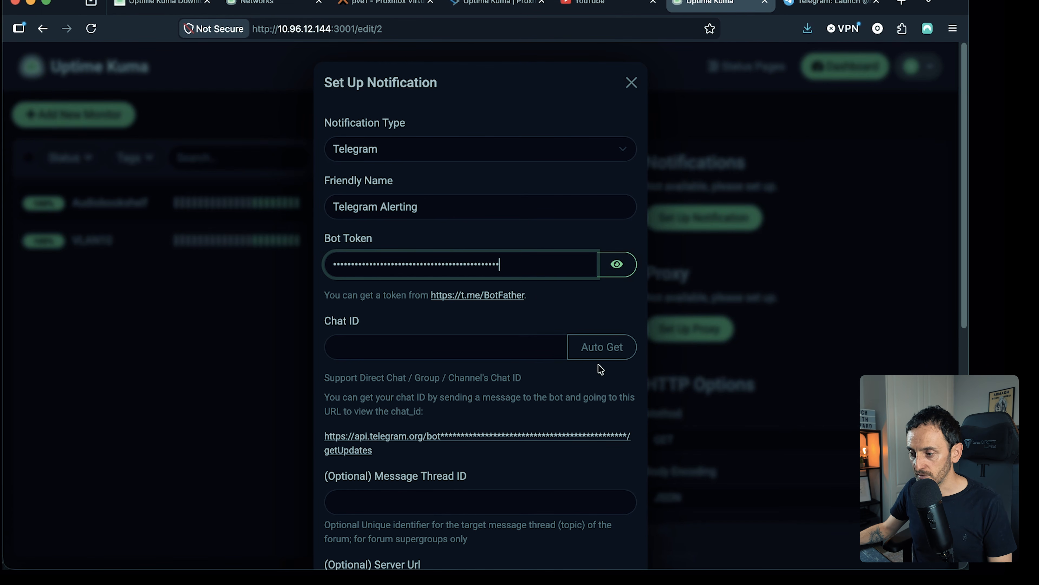
- Try to retrieve the Telegram chat ID automatically with Auto Get
click(606, 353)
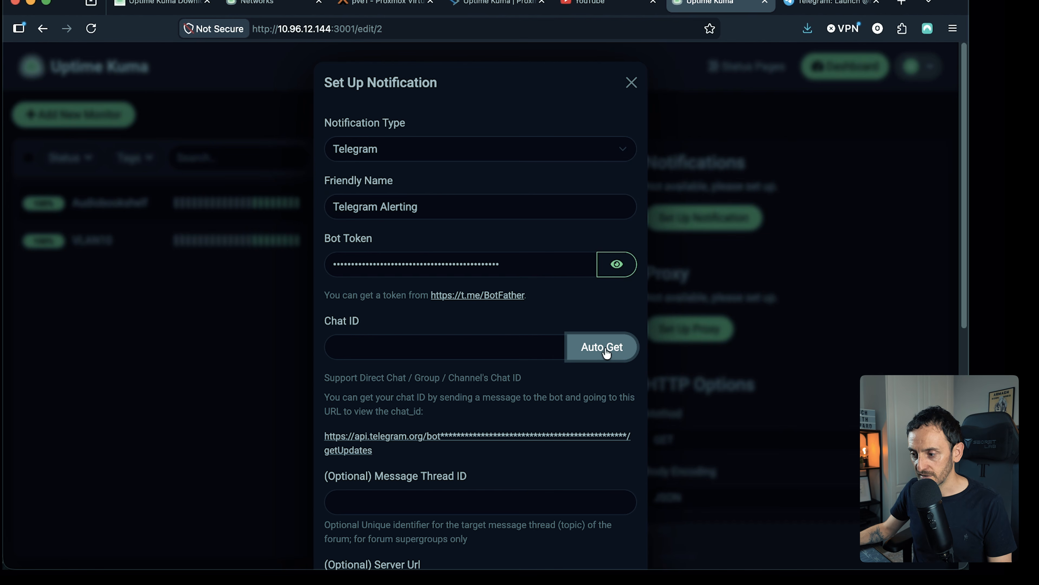
scroll(745, 400, down, 2)
scroll(675, 413, down, 10)
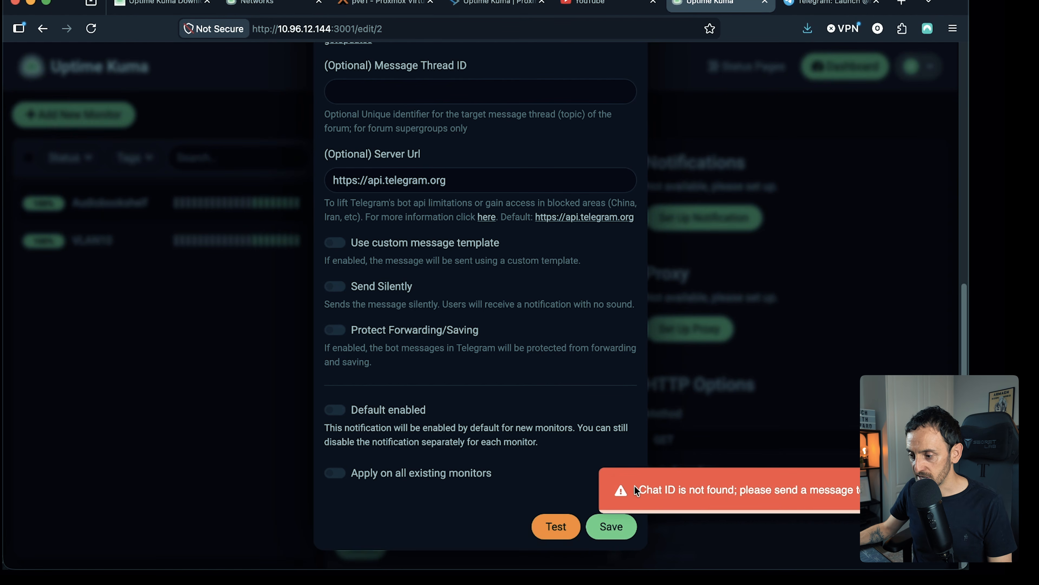
drag(636, 490, 768, 489)
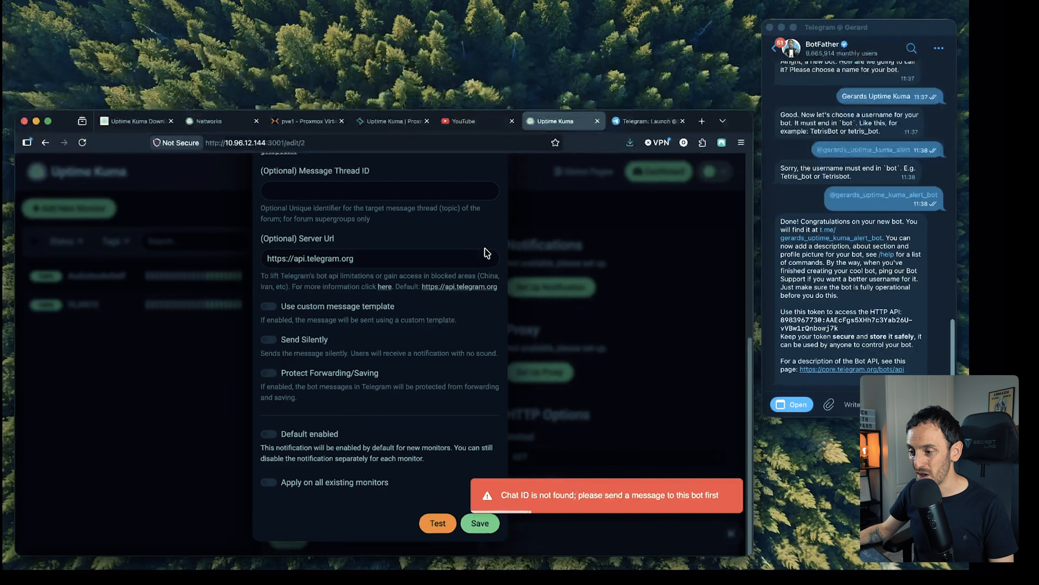
- Switch back to the BotFather chat in Telegram and copy the new alert bot's username
click(908, 266)
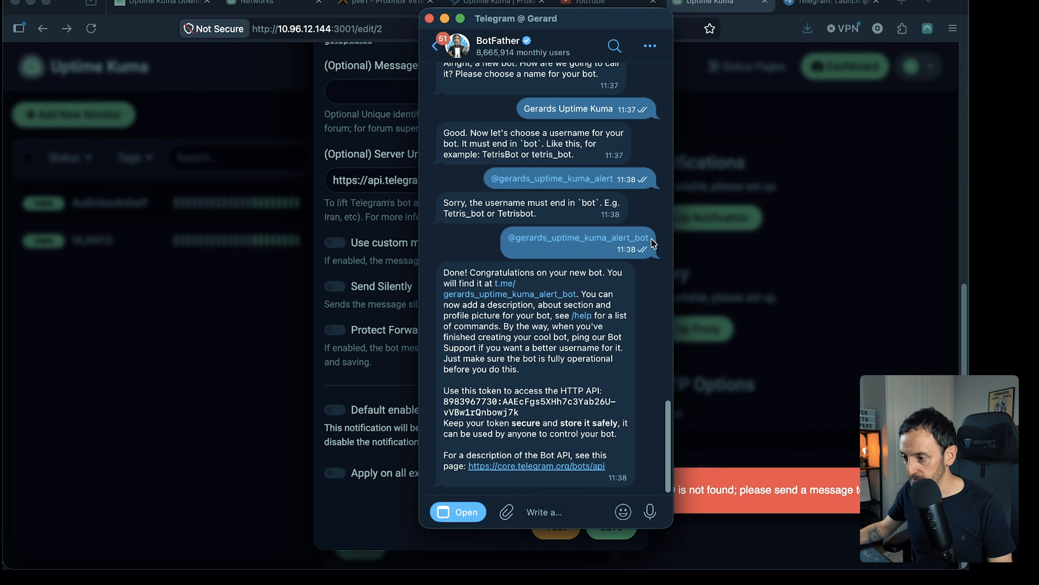
drag(653, 243, 509, 241)
right_click(536, 246)
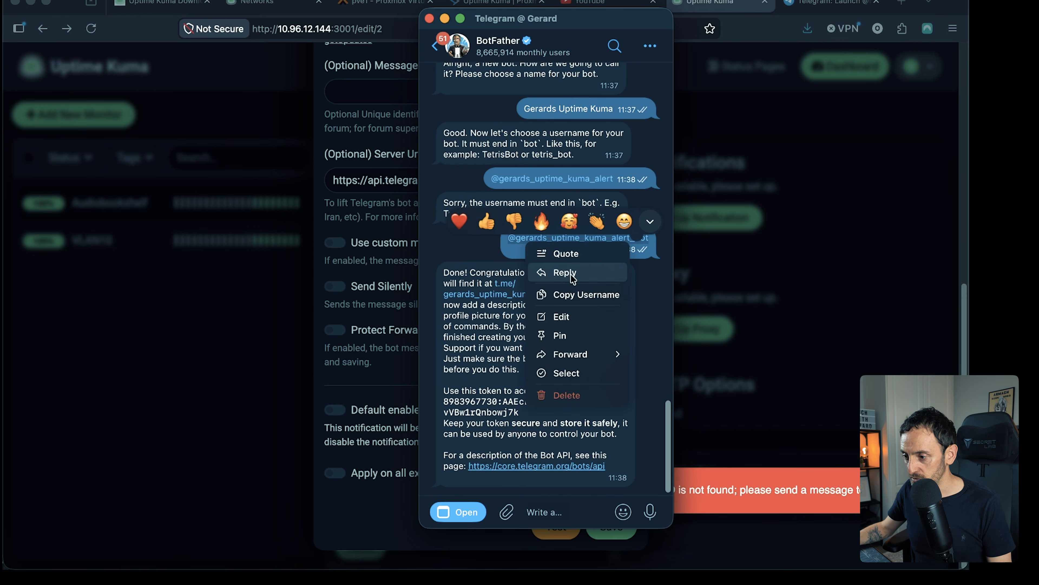
click(575, 295)
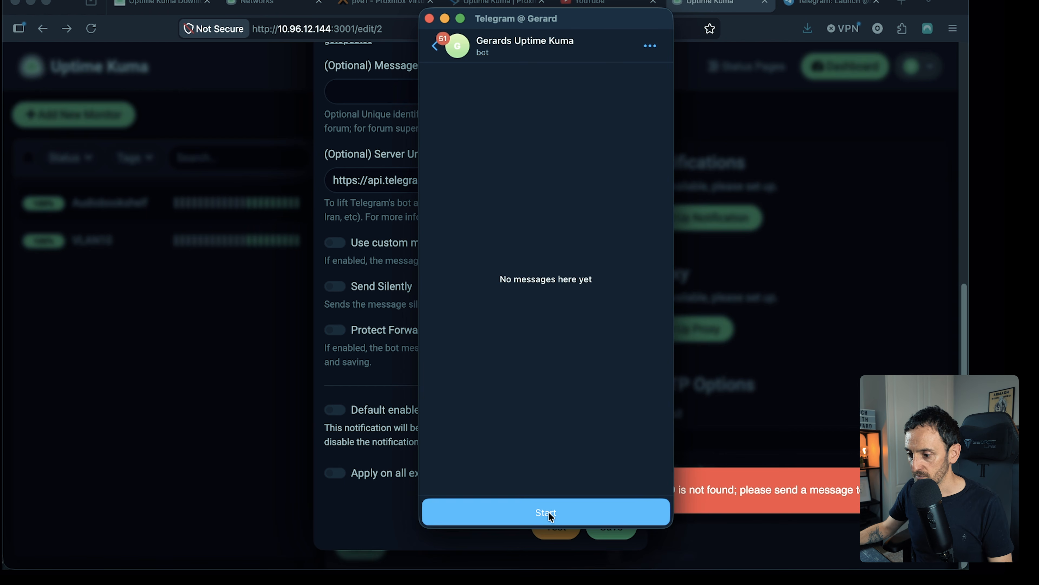
- Send the message "hello" to the new Uptime Kuma alert bot in its Telegram chat
click(511, 515)
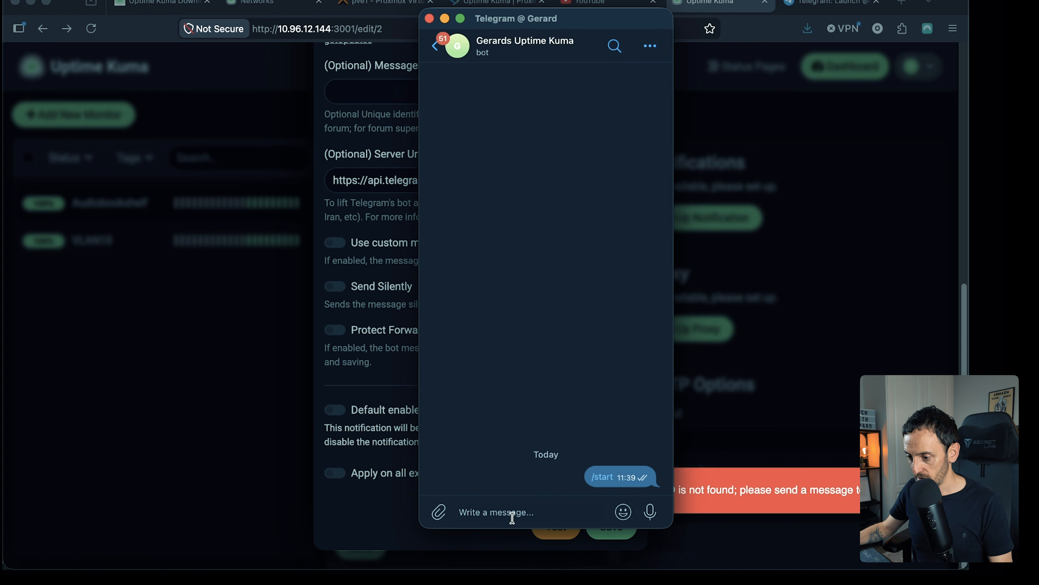
text(hello)
key(Return)
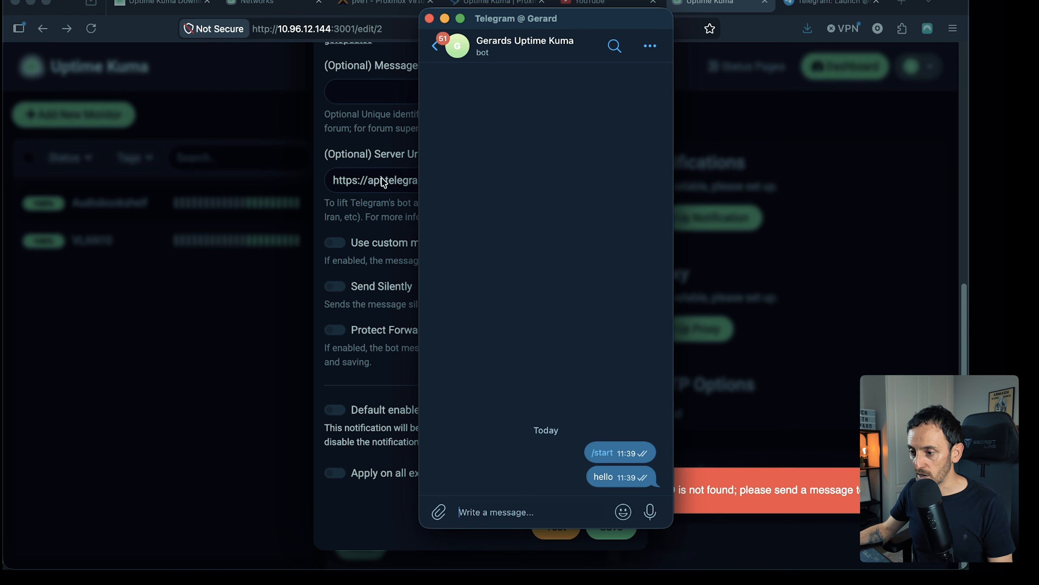
- Switch back to Uptime Kuma, fill in the Telegram chat ID with Auto Get, and save the Telegram Alerting notification
click(380, 139)
scroll(516, 246, up, 3)
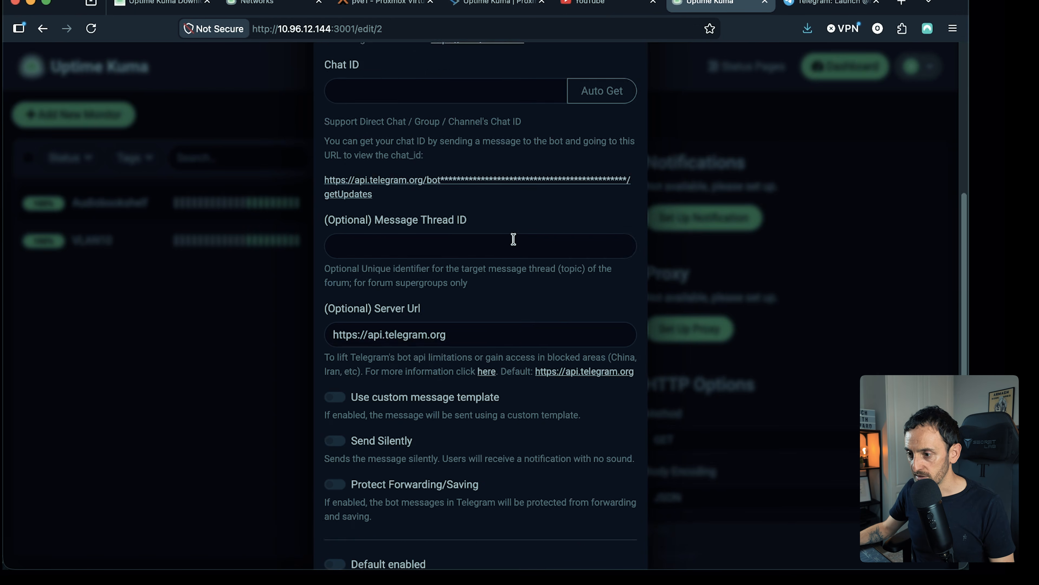
scroll(513, 239, up, 4)
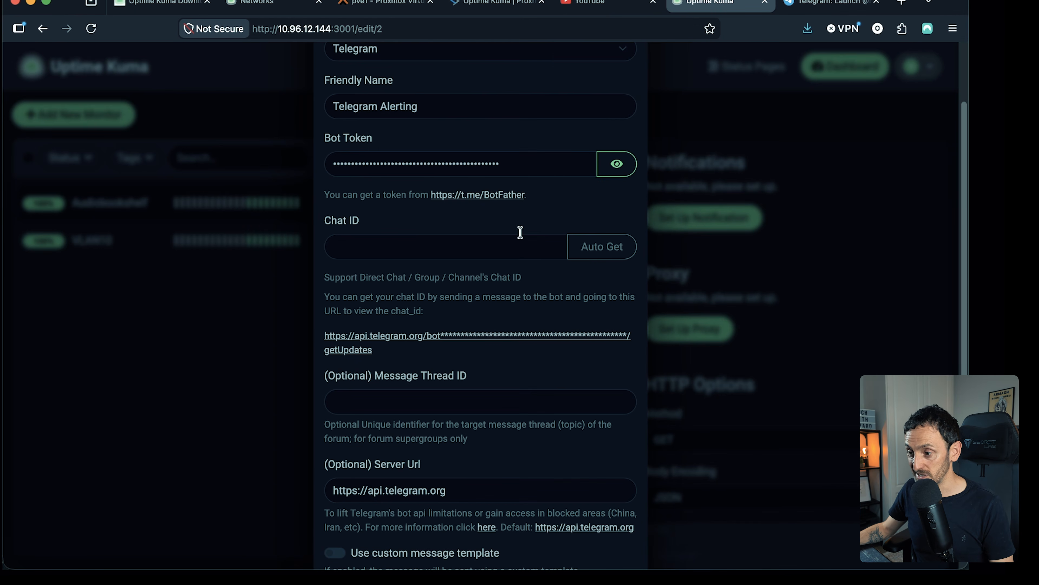
click(595, 252)
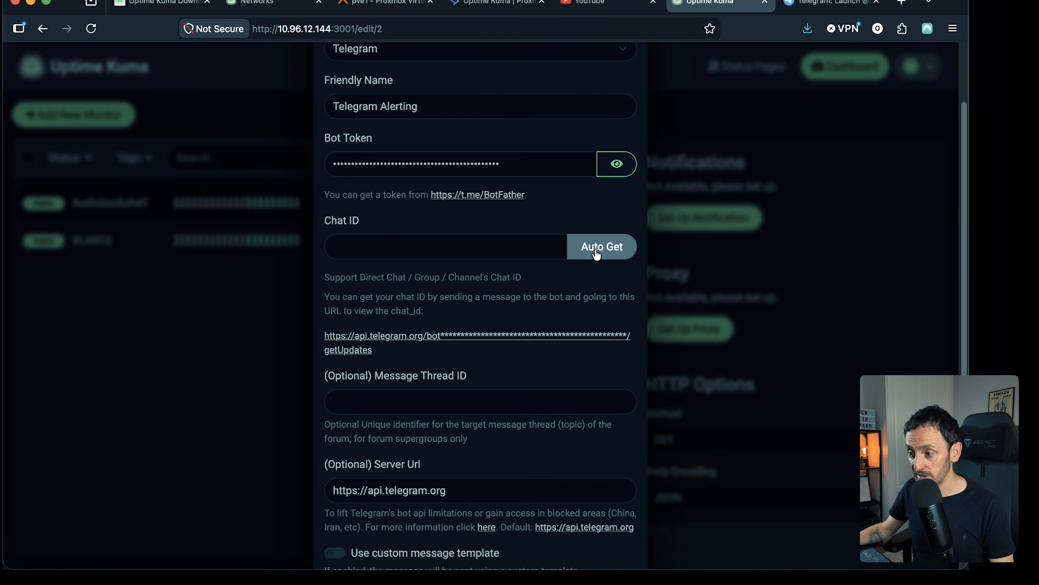
double_click(364, 252)
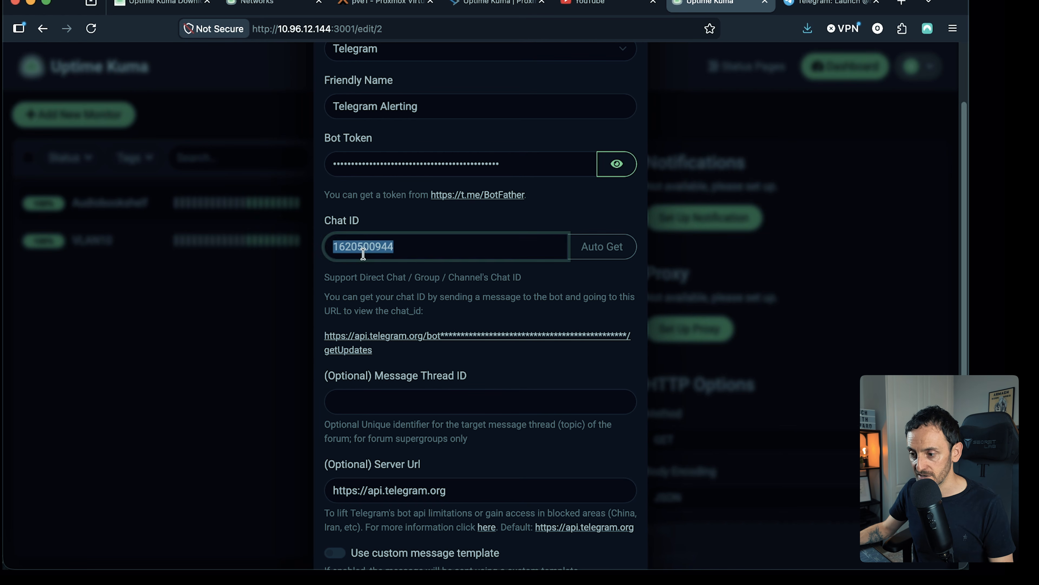
click(487, 277)
scroll(486, 276, down, 8)
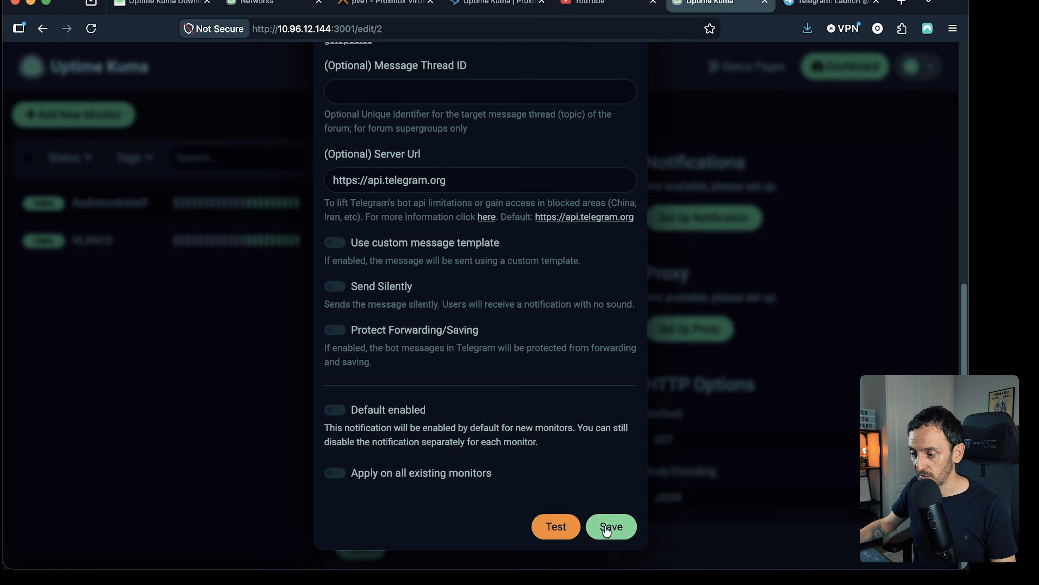
click(614, 533)
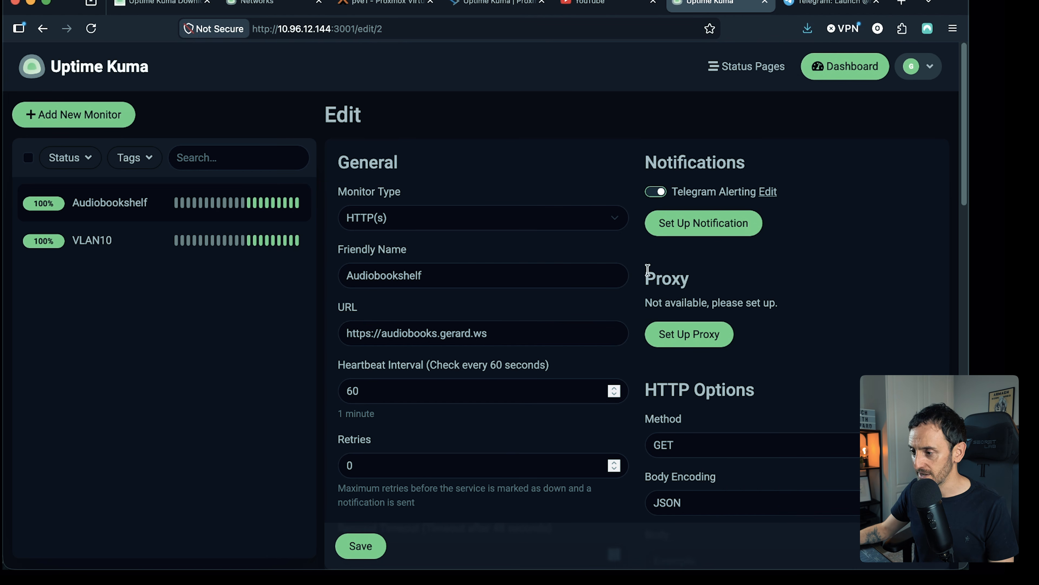
- Reopen the Telegram Alerting notification, send a test message, and check for it in the bot's Telegram chat
click(767, 191)
scroll(426, 352, down, 10)
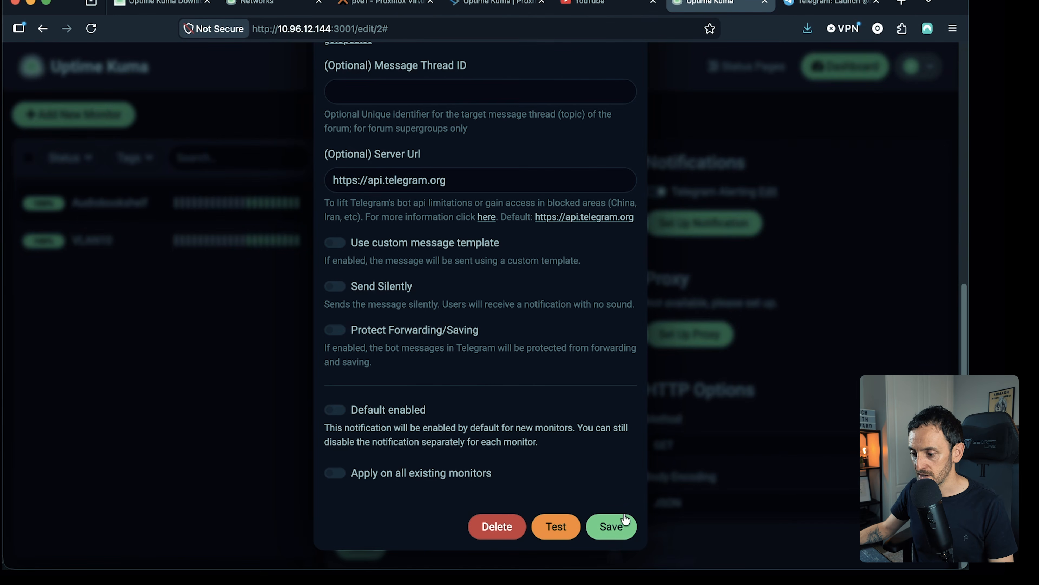
click(560, 529)
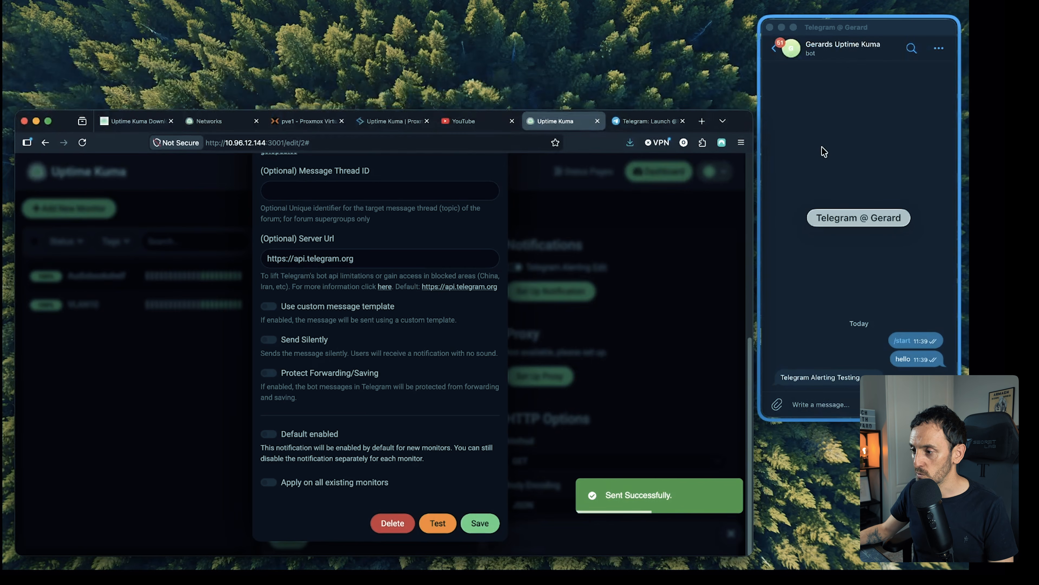
click(824, 152)
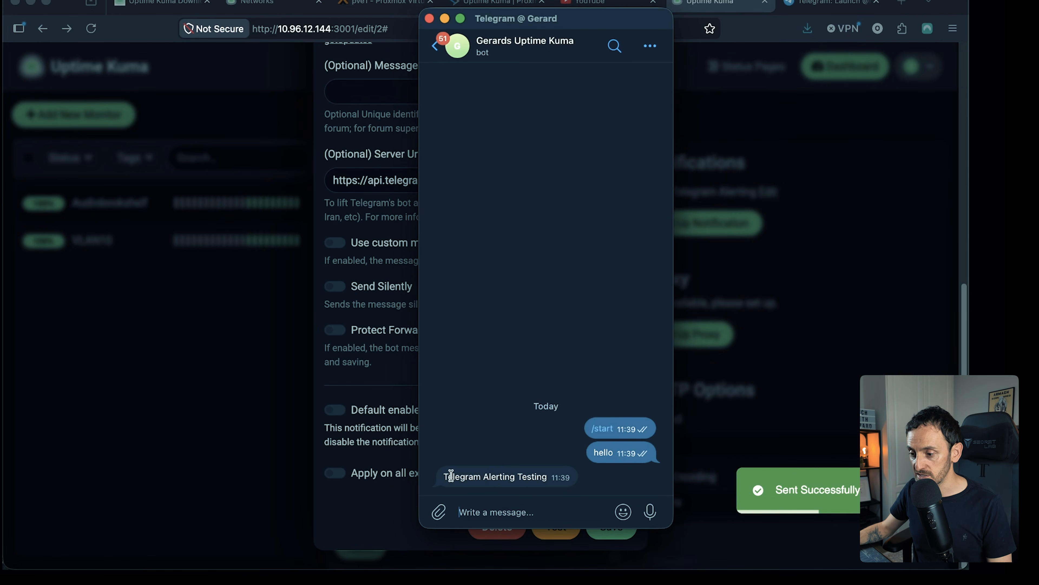
drag(444, 476, 553, 478)
click(522, 508)
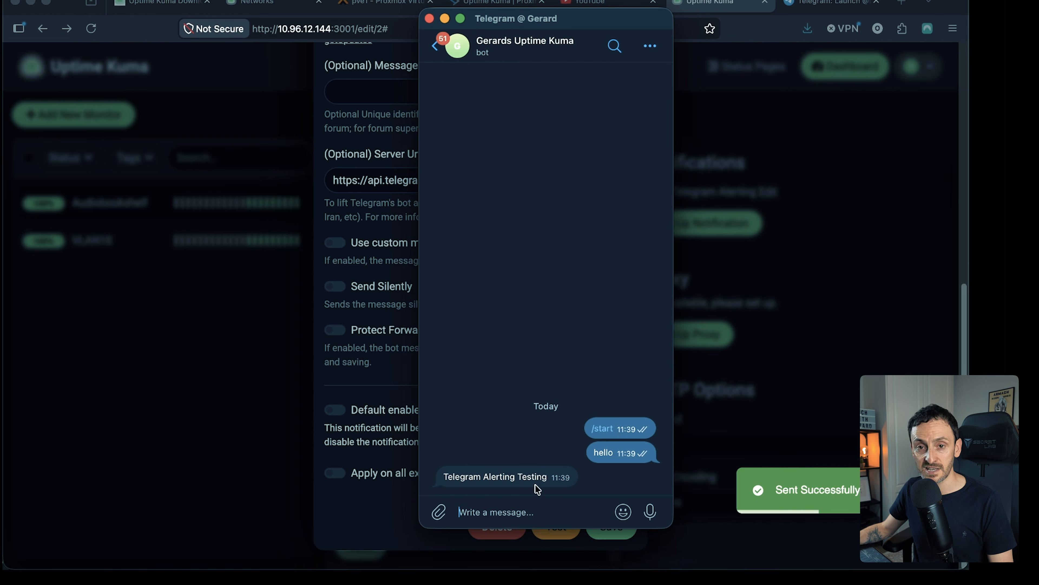